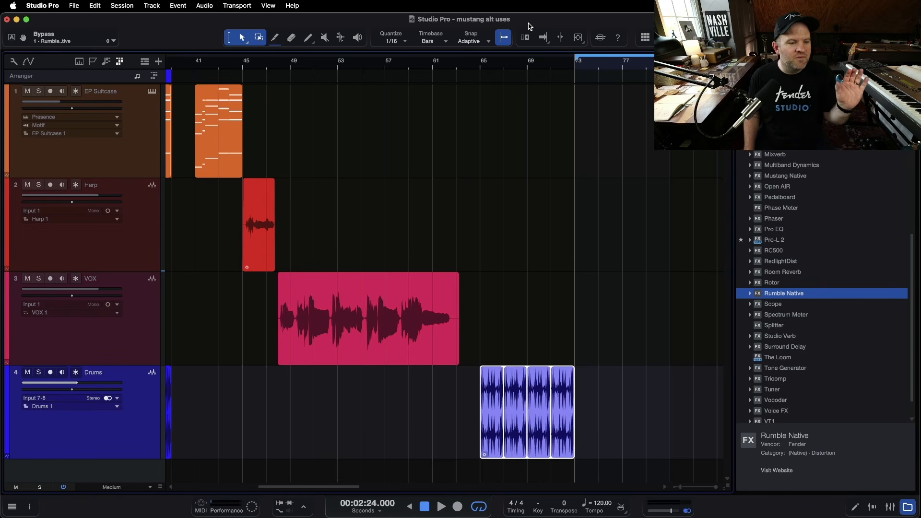
Step: Select the EP Suitcase track and set the loop range to bars 41–45 around its event
{"action": "scroll", "coordinate": [299, 192], "scroll_direction": "up", "scroll_amount": 5}
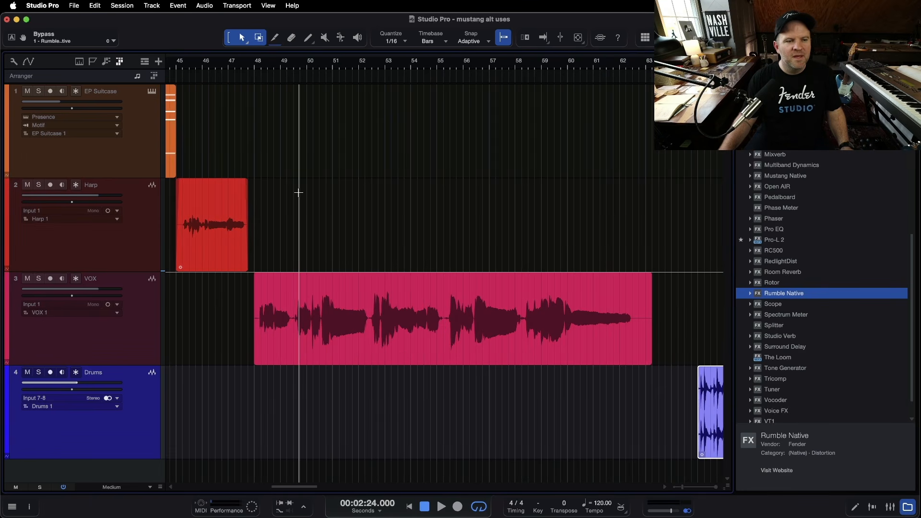
{"action": "scroll", "coordinate": [299, 192], "scroll_direction": "left", "scroll_amount": 3}
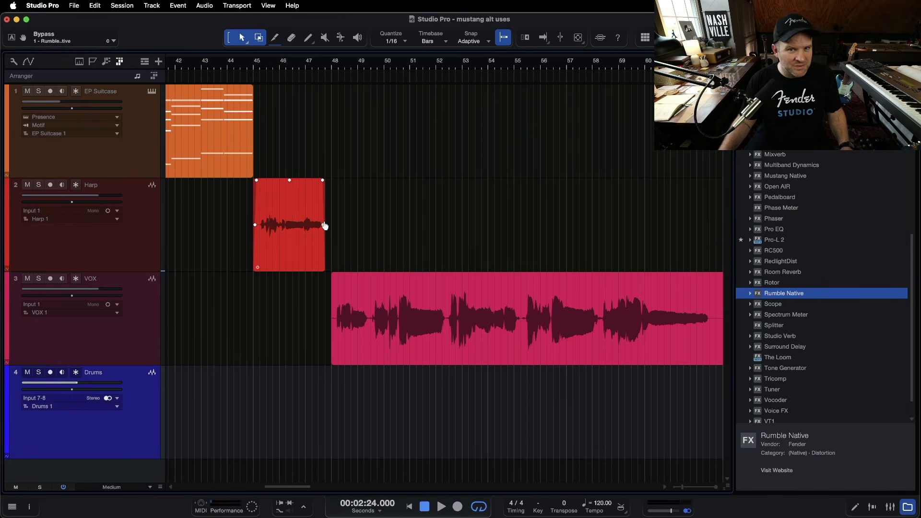
{"action": "left_click", "coordinate": [135, 149]}
{"action": "scroll", "coordinate": [189, 145], "scroll_direction": "left", "scroll_amount": 4}
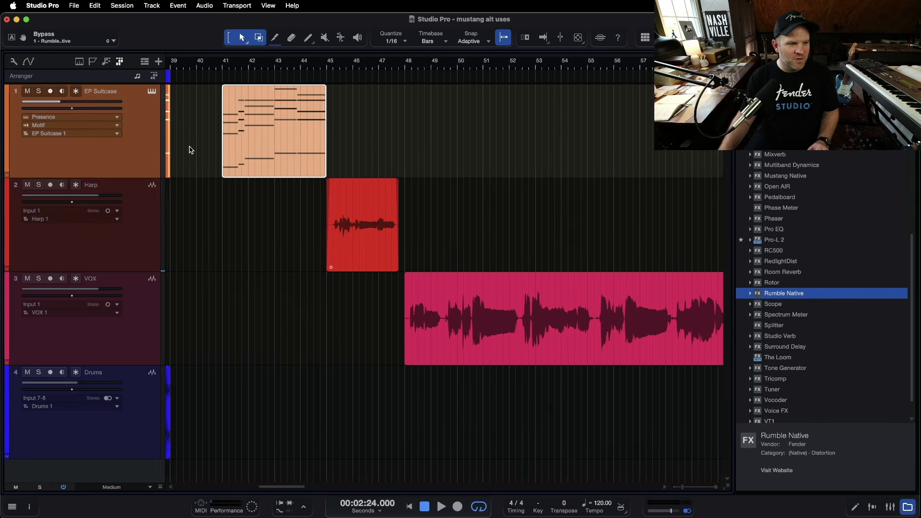
{"action": "scroll", "coordinate": [301, 79], "scroll_direction": "right", "scroll_amount": 1}
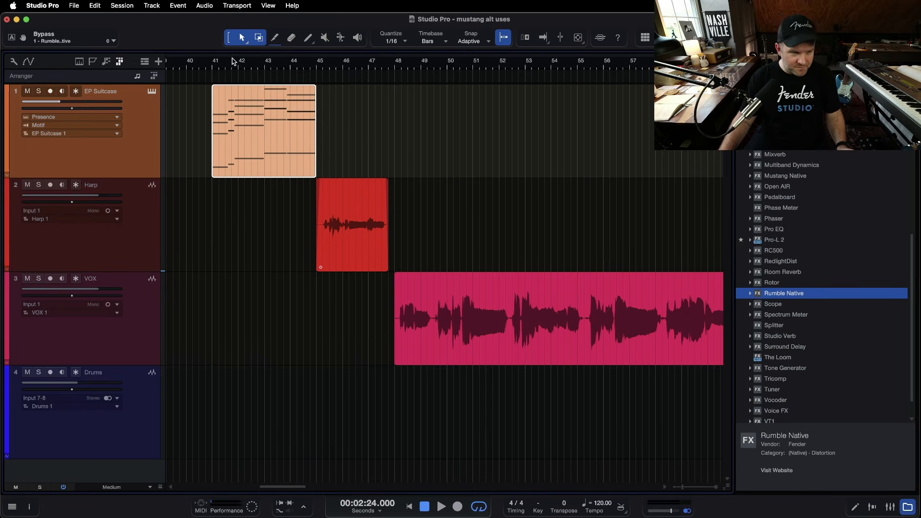
{"action": "scroll", "coordinate": [251, 142], "scroll_direction": "right", "scroll_amount": 15}
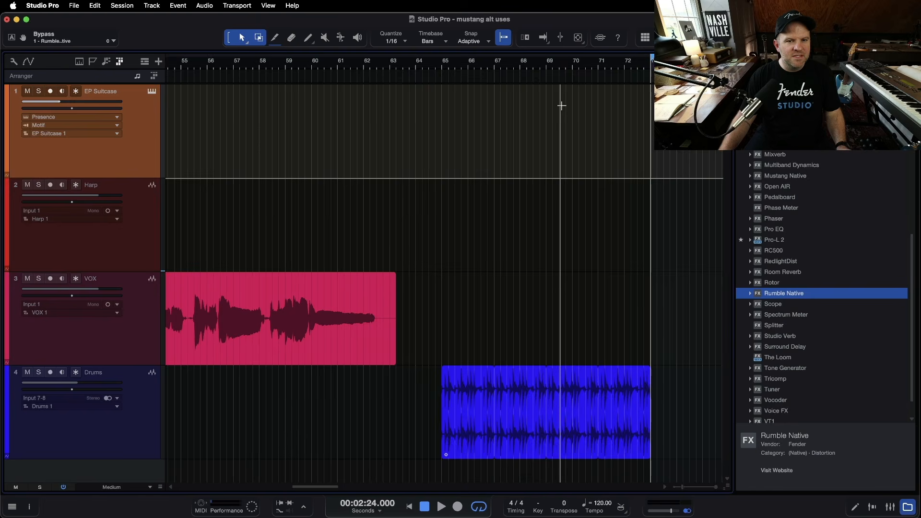
{"action": "scroll", "coordinate": [463, 60], "scroll_direction": "left", "scroll_amount": 17}
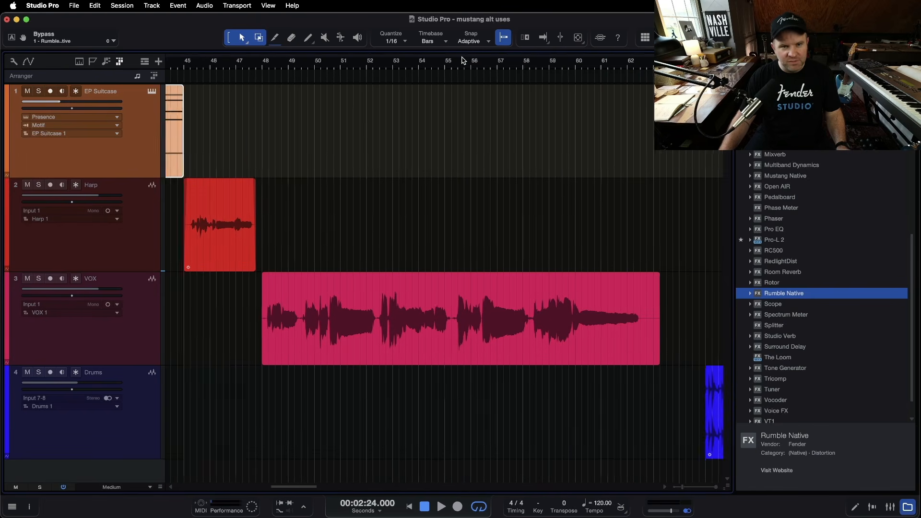
{"action": "mouse_move", "coordinate": [296, 57]}
{"action": "left_mouse_down"}
{"action": "mouse_move", "coordinate": [402, 74]}
{"action": "mouse_move", "coordinate": [402, 58]}
{"action": "left_mouse_up"}
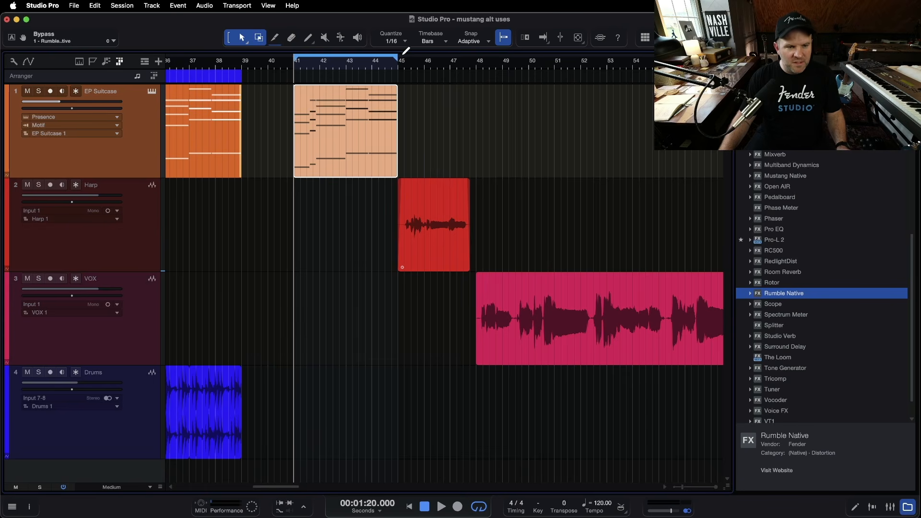
Step: Enable Autoscroll and briefly audition the looped EP Suitcase section
{"action": "key", "text": "f"}
{"action": "key", "text": "space"}
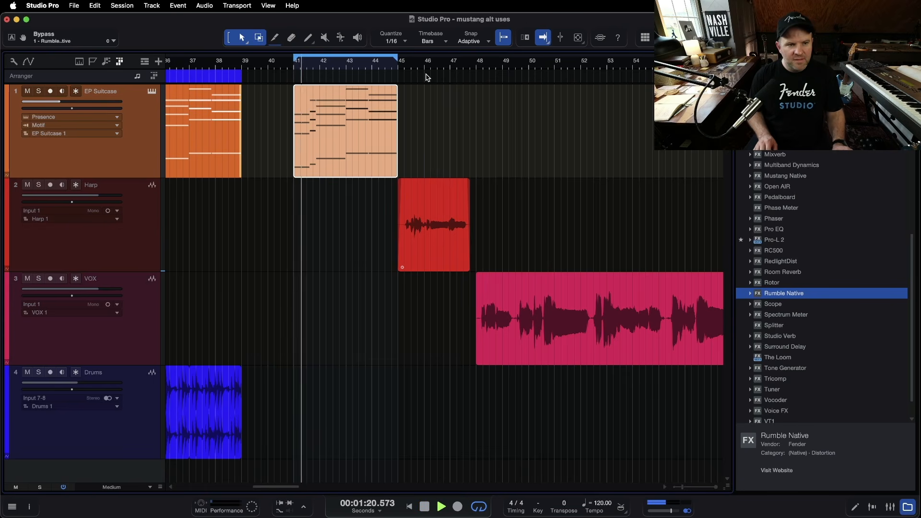
{"action": "key", "text": "space"}
Step: Toggle looping off and back on several times, leaving the loop active
{"action": "key", "text": "slash"}
{"action": "key", "text": "slash"}
{"action": "key", "text": "slash"}
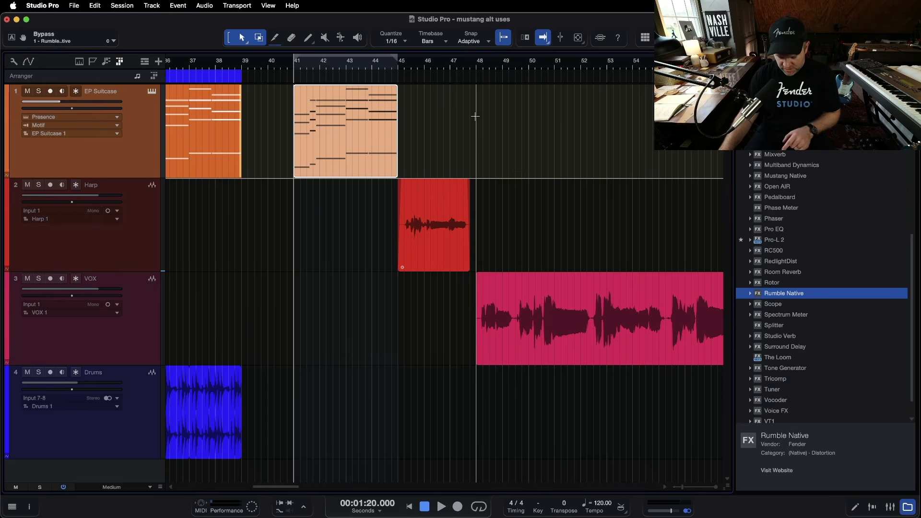
{"action": "key", "text": "slash"}
{"action": "key", "text": "slash"}
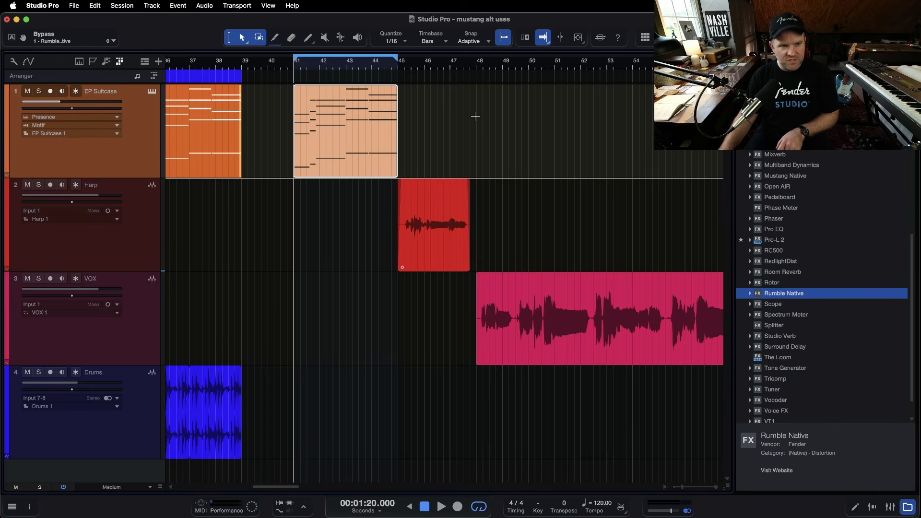
{"action": "key", "text": "slash"}
{"action": "key", "text": "slash"}
{"action": "key", "text": "slash"}
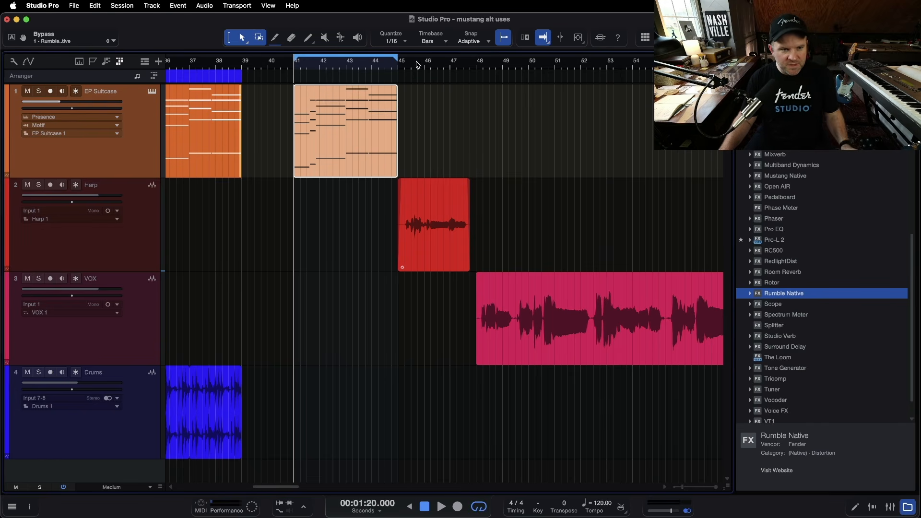
Step: Enable Loop Follows Selection and select the Harp, VOX and EP Suitcase events in turn, ending on the VOX event
{"action": "right_click", "coordinate": [417, 64]}
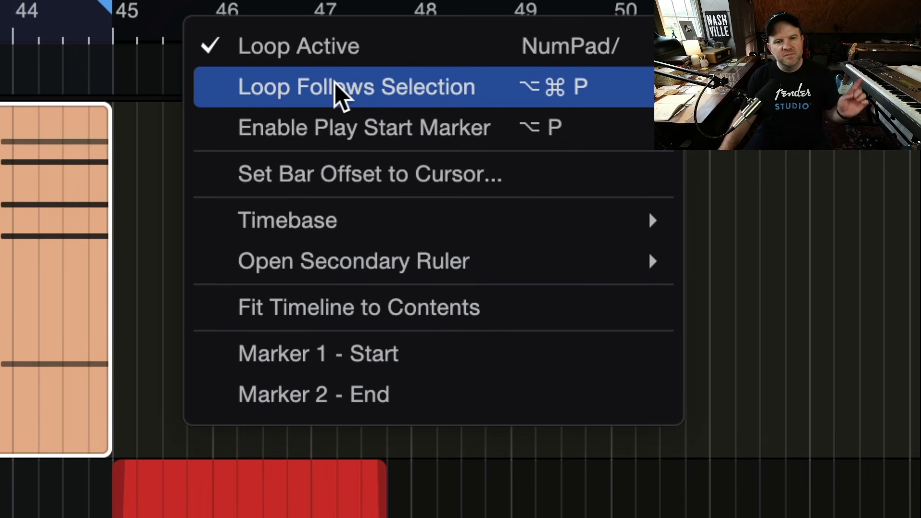
{"action": "left_click", "coordinate": [531, 11]}
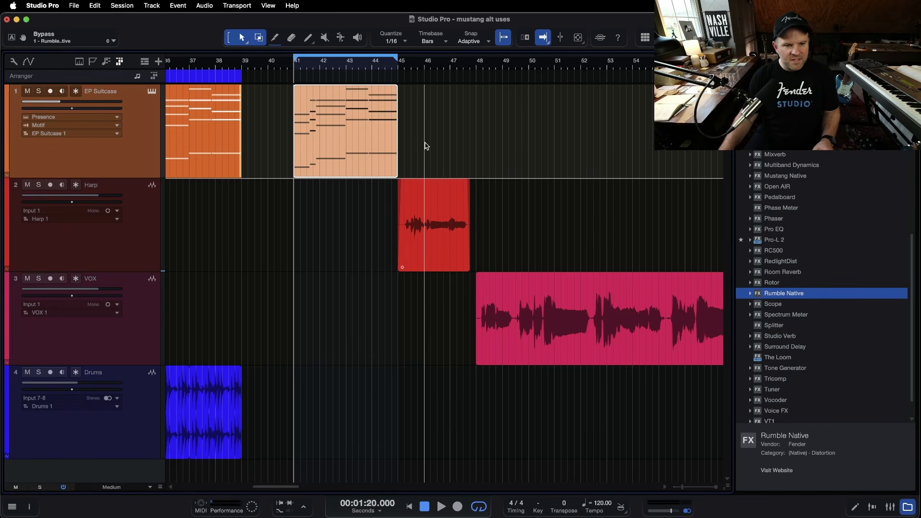
{"action": "left_click", "coordinate": [427, 240]}
{"action": "left_click", "coordinate": [492, 305]}
{"action": "left_click", "coordinate": [434, 241]}
{"action": "left_click", "coordinate": [365, 167]}
{"action": "left_click", "coordinate": [434, 241]}
{"action": "left_click", "coordinate": [561, 326]}
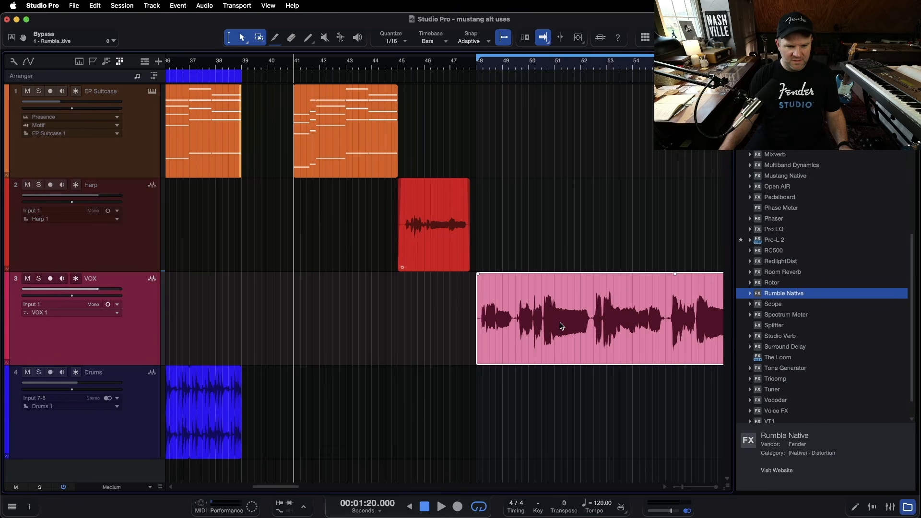
Step: Shorten the VOX event by moving its end back to just after bar 55
{"action": "scroll", "coordinate": [561, 326], "scroll_direction": "right", "scroll_amount": 10}
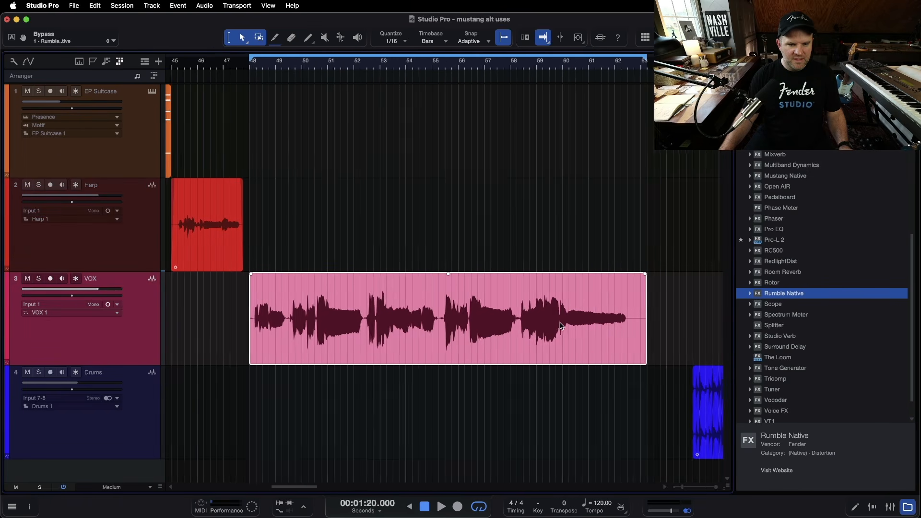
{"action": "scroll", "coordinate": [623, 312], "scroll_direction": "left", "scroll_amount": 2}
{"action": "left_click_drag", "start_coordinate": [674, 298], "coordinate": [472, 294]}
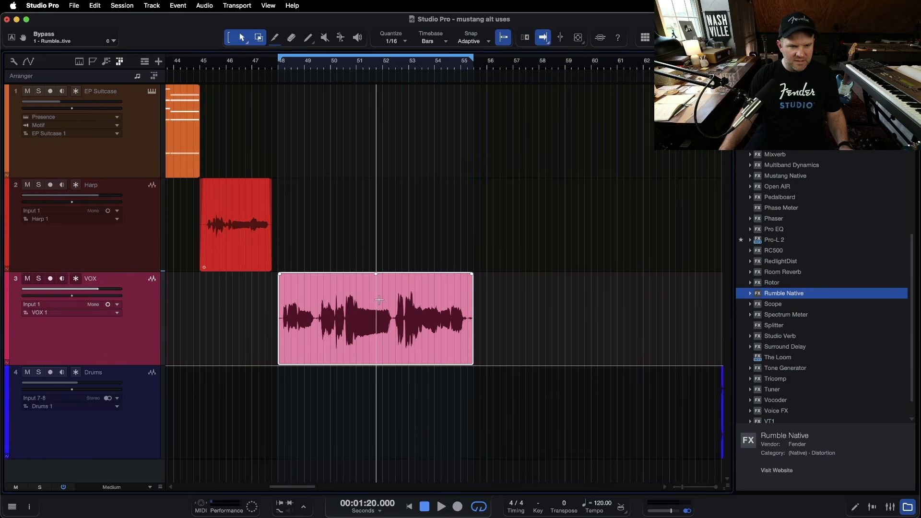
Step: Select short ranges inside the Harp and VOX events, ending with the whole VOX event selected
{"action": "left_click", "coordinate": [245, 202]}
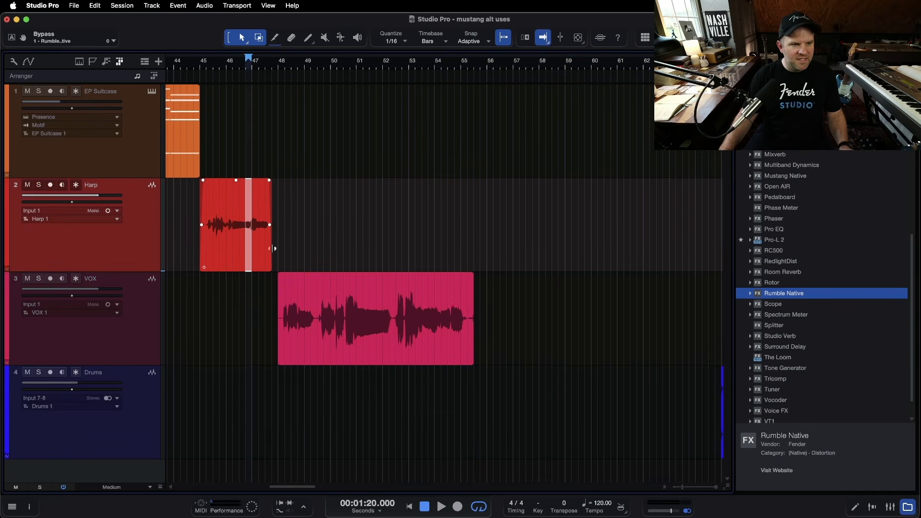
{"action": "left_click_drag", "start_coordinate": [343, 317], "coordinate": [442, 297]}
{"action": "left_click_drag", "start_coordinate": [363, 298], "coordinate": [344, 298]}
{"action": "left_click_drag", "start_coordinate": [297, 301], "coordinate": [319, 301]}
{"action": "left_click_drag", "start_coordinate": [382, 311], "coordinate": [428, 317]}
{"action": "left_click", "coordinate": [441, 331]}
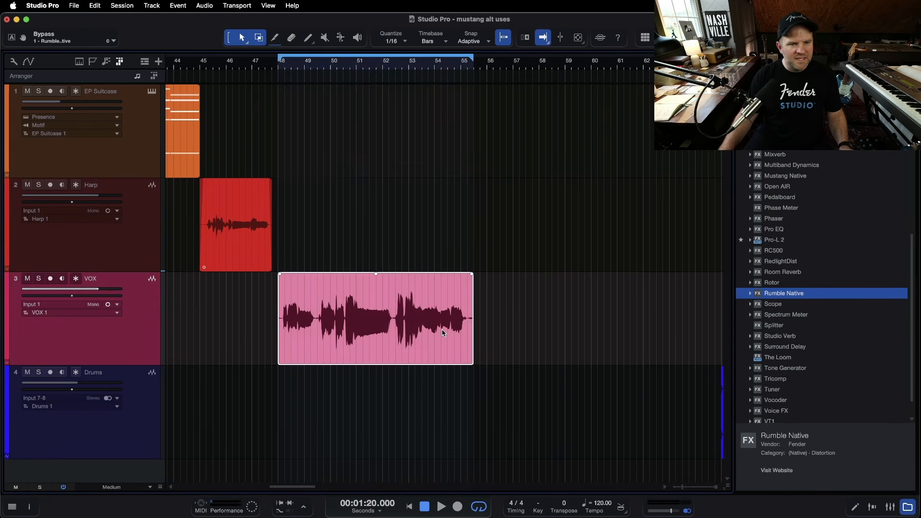
Step: Select the four drum events starting at bar 65 and move them back to bar 58
{"action": "scroll", "coordinate": [442, 330], "scroll_direction": "down", "scroll_amount": 5}
{"action": "left_click", "coordinate": [559, 429]}
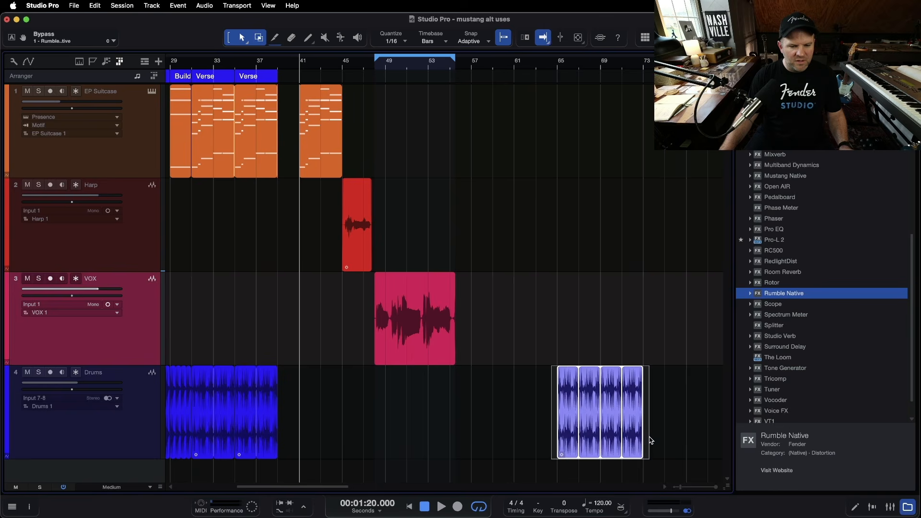
{"action": "left_click_drag", "start_coordinate": [557, 425], "coordinate": [499, 425]}
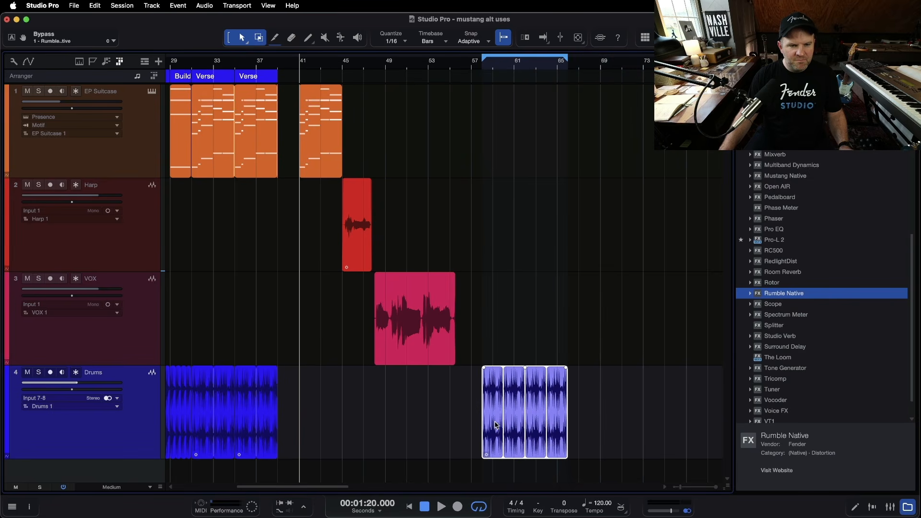
Step: Select the EP Suitcase event at bar 41 and show its track settings in the Inspector
{"action": "scroll", "coordinate": [429, 394], "scroll_direction": "up", "scroll_amount": 4}
{"action": "scroll", "coordinate": [430, 393], "scroll_direction": "right", "scroll_amount": 1}
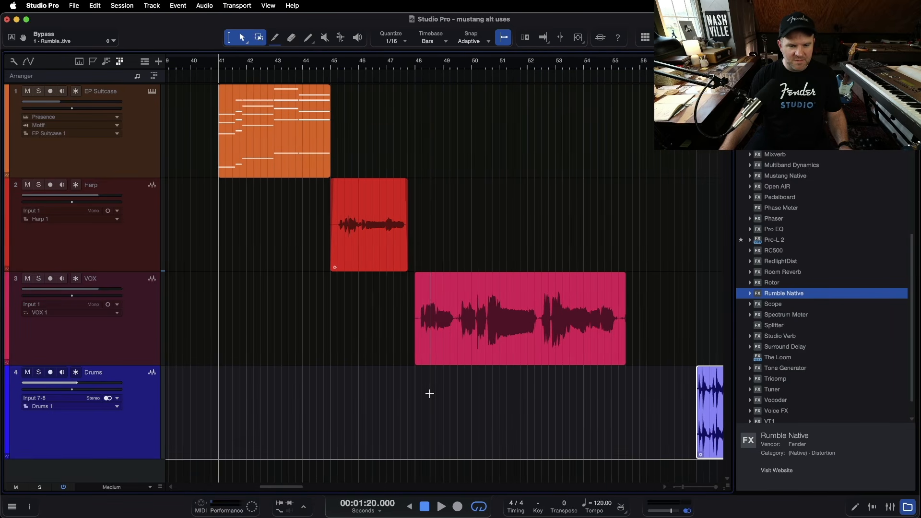
{"action": "left_click", "coordinate": [291, 174]}
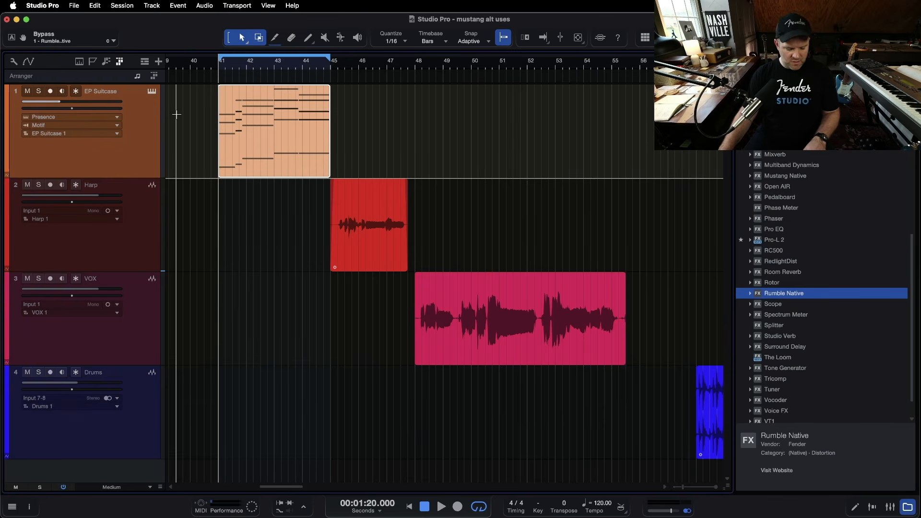
{"action": "key", "text": "F4"}
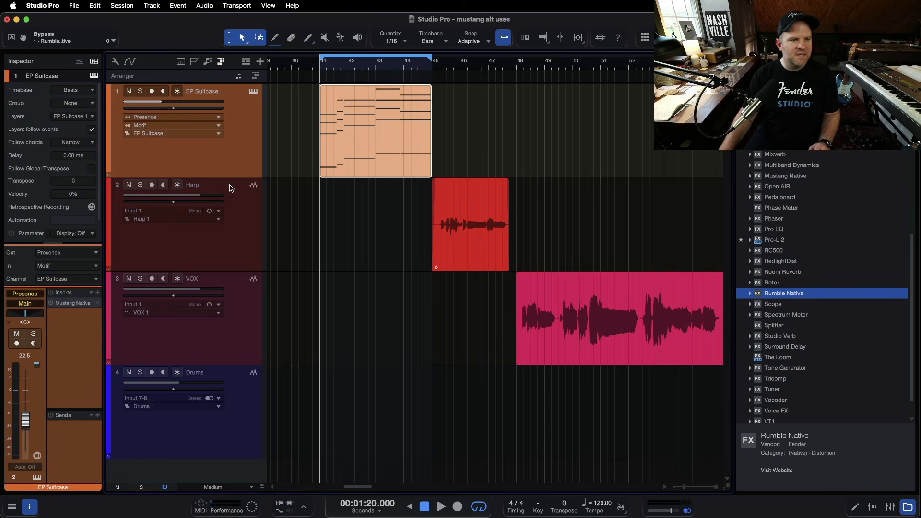
{"action": "scroll", "coordinate": [370, 160], "scroll_direction": "up", "scroll_amount": 2}
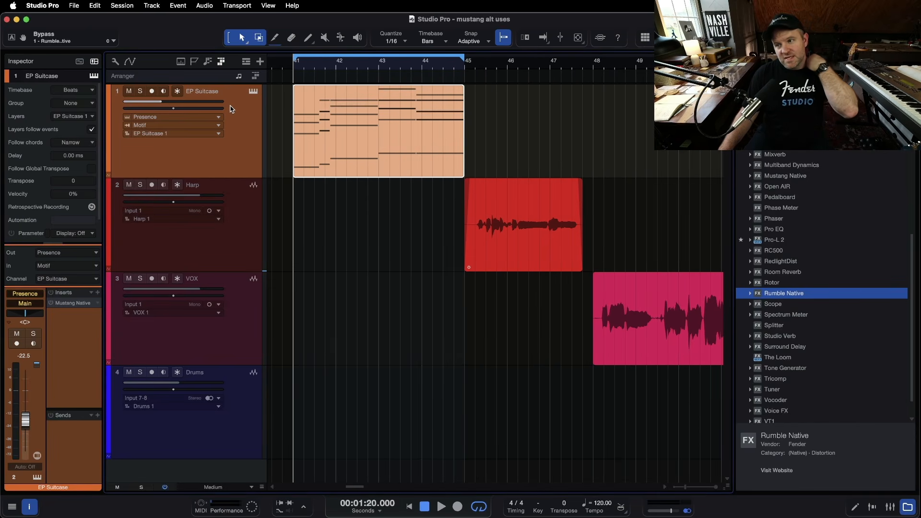
Step: Turn Autoscroll on, briefly audition the EP Suitcase loop, and save the song
{"action": "key", "text": "f"}
{"action": "key", "text": "space"}
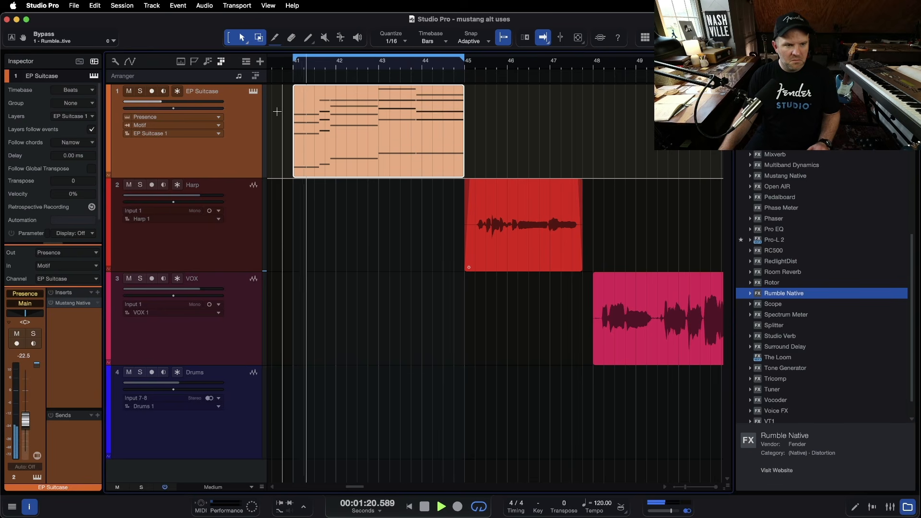
{"action": "key", "text": "space"}
{"action": "key", "text": "super+s"}
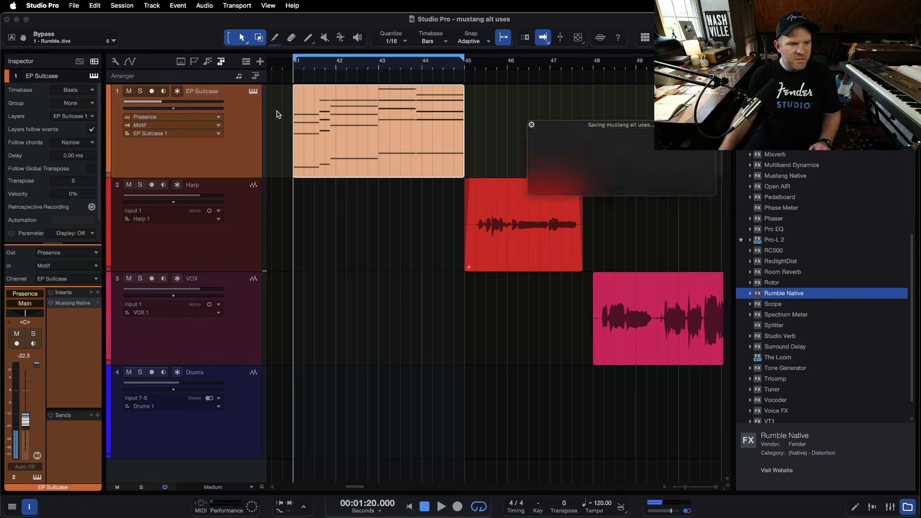
Step: While auditioning the loop, try EP Suitcase volumes of -14.2 and -12.5, settle on -16.7, and save the song
{"action": "left_click_drag", "start_coordinate": [161, 104], "coordinate": [173, 105]}
{"action": "key", "text": "space"}
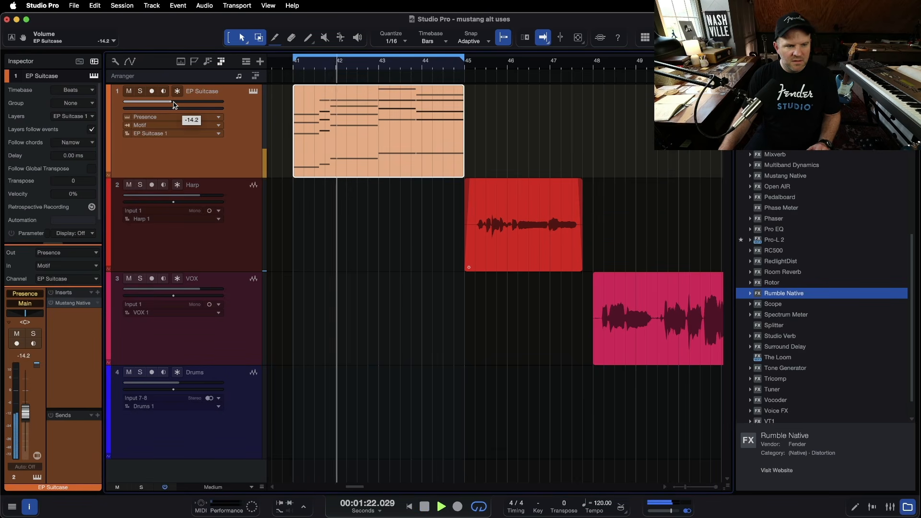
{"action": "key", "text": "space"}
{"action": "left_click_drag", "start_coordinate": [173, 106], "coordinate": [175, 105]}
{"action": "key", "text": "space"}
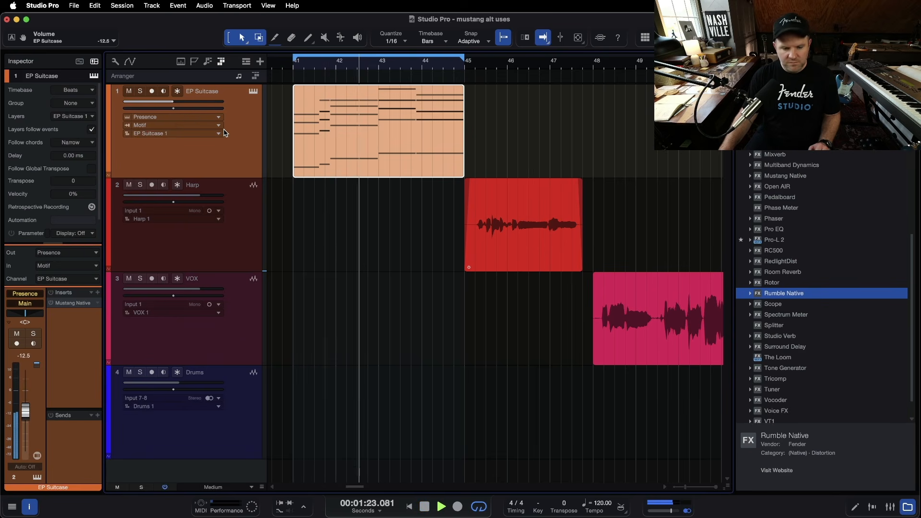
{"action": "left_click_drag", "start_coordinate": [173, 104], "coordinate": [168, 104]}
{"action": "key", "text": "space"}
{"action": "key", "text": "super+s"}
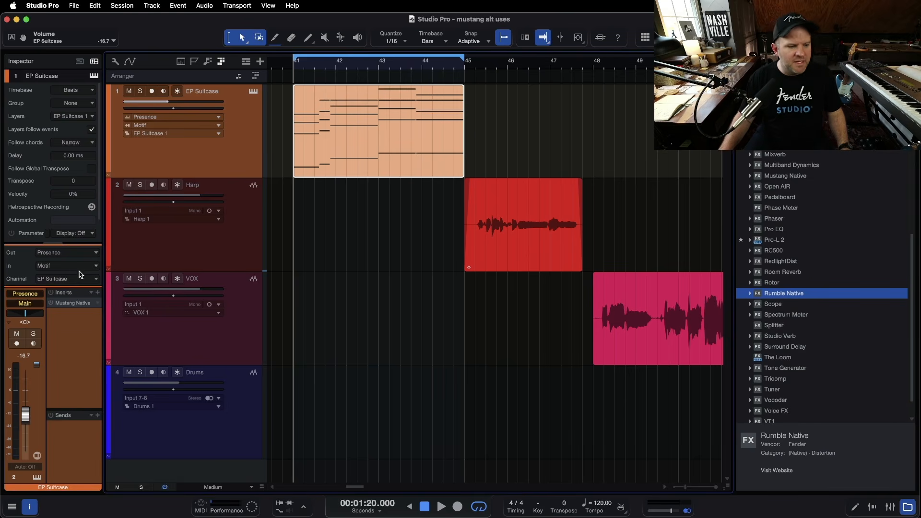
Step: Open the Mustang Native insert on EP Suitcase, return to its signal chain view, and reposition the plug-in window to show it fully
{"action": "left_click", "coordinate": [82, 306]}
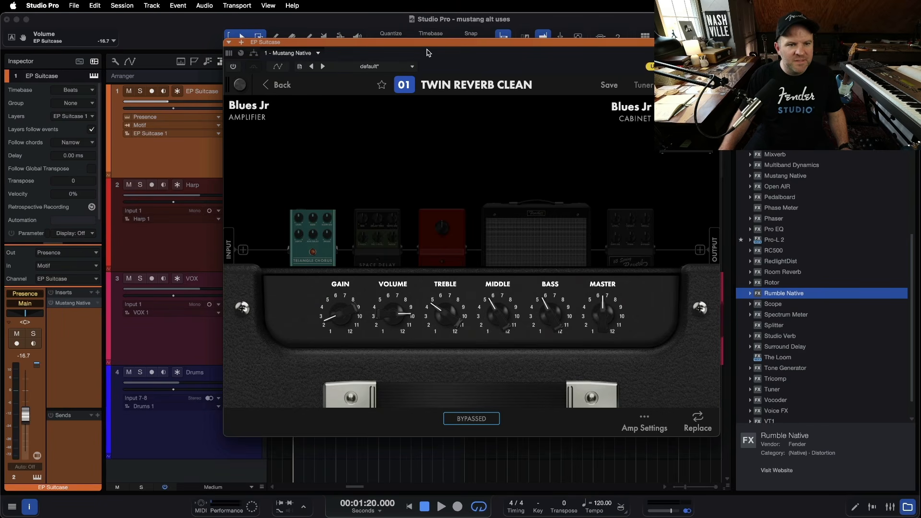
{"action": "left_click", "coordinate": [412, 135]}
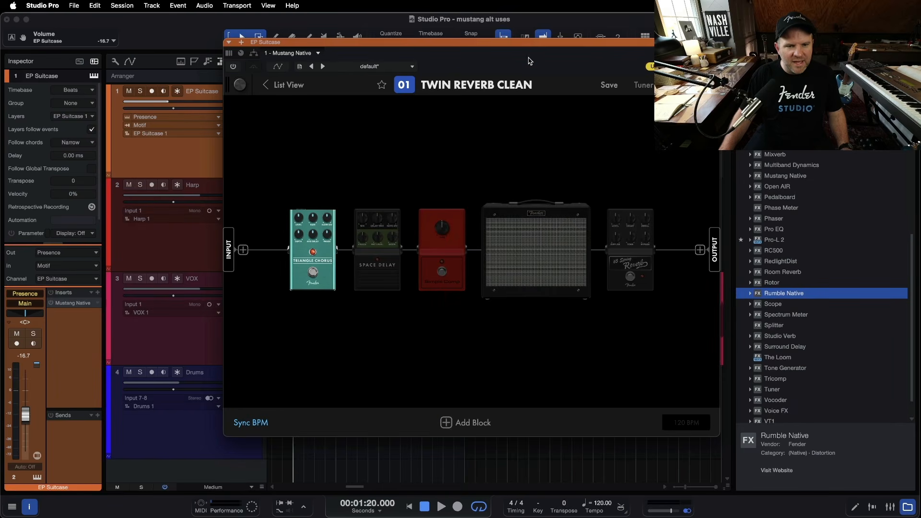
{"action": "left_click_drag", "start_coordinate": [511, 39], "coordinate": [396, 72]}
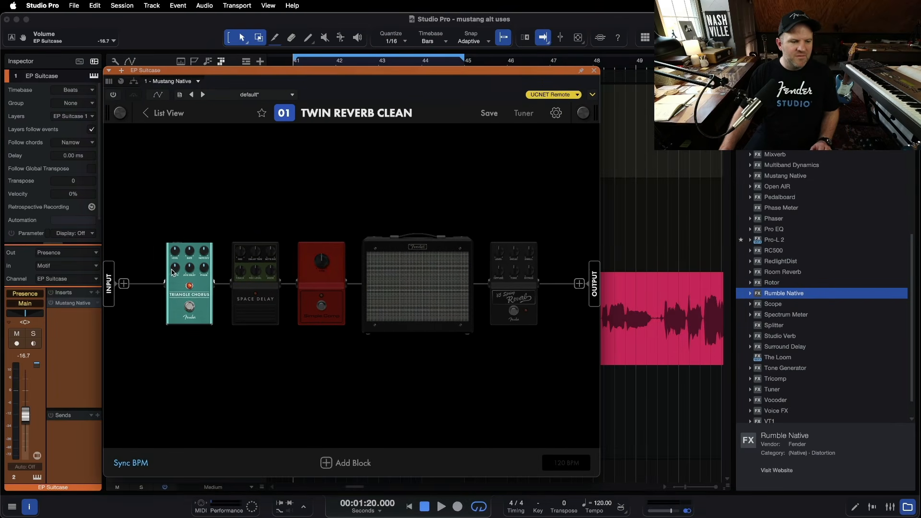
Step: Open the Triangle Chorus pedal's controls and audition the EP Suitcase loop through it
{"action": "left_click", "coordinate": [174, 289]}
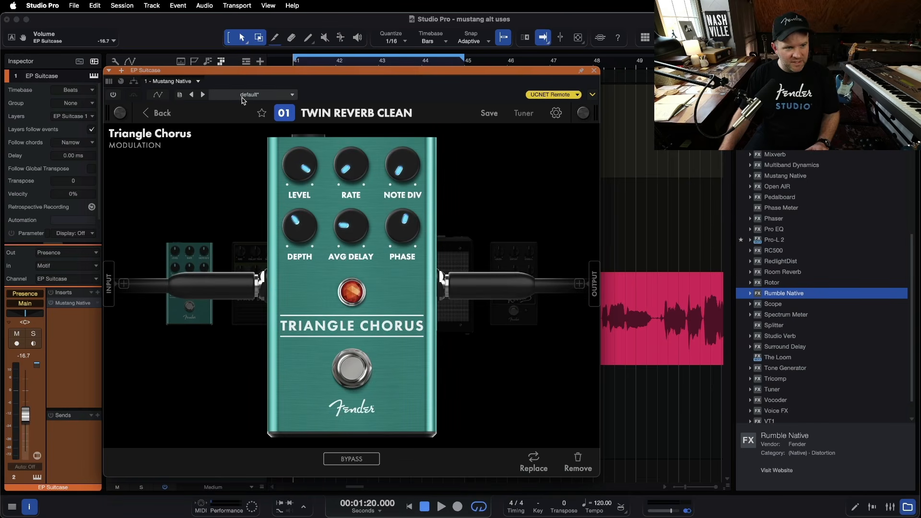
{"action": "key", "text": "space"}
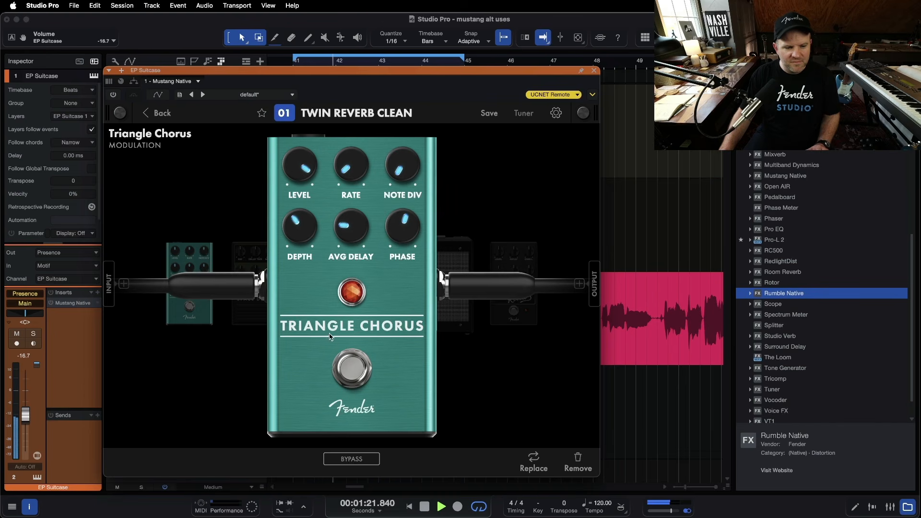
{"action": "key", "text": "space"}
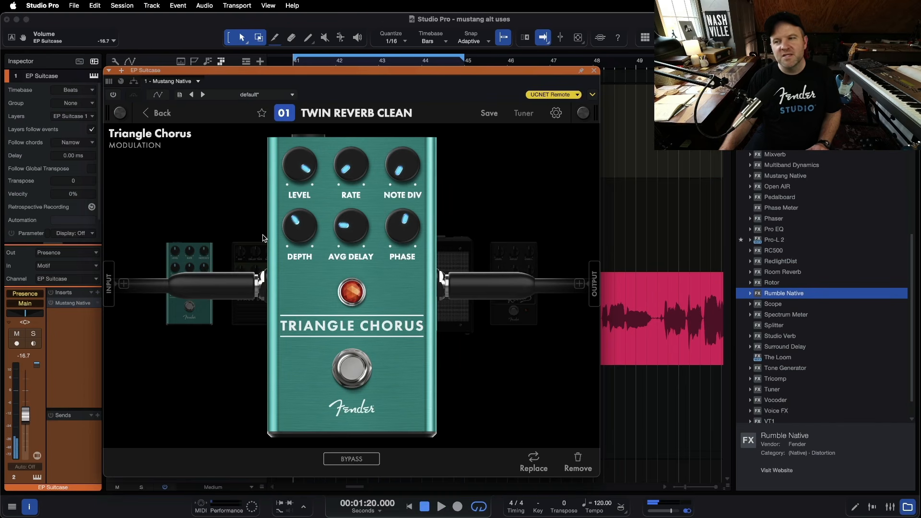
Step: Turn Mustang Native back on and set the Triangle Chorus level to 7.8 while auditioning the EP Suitcase loop
{"action": "left_click", "coordinate": [113, 95]}
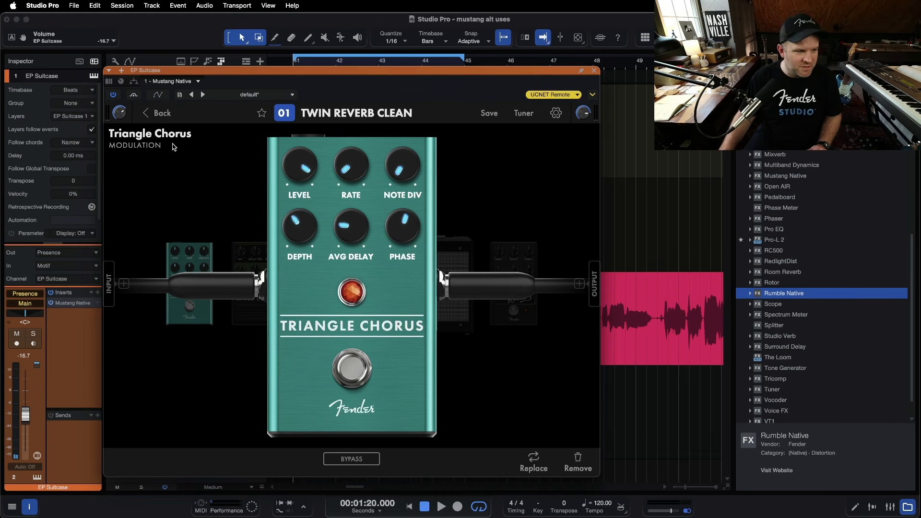
{"action": "key", "text": "space"}
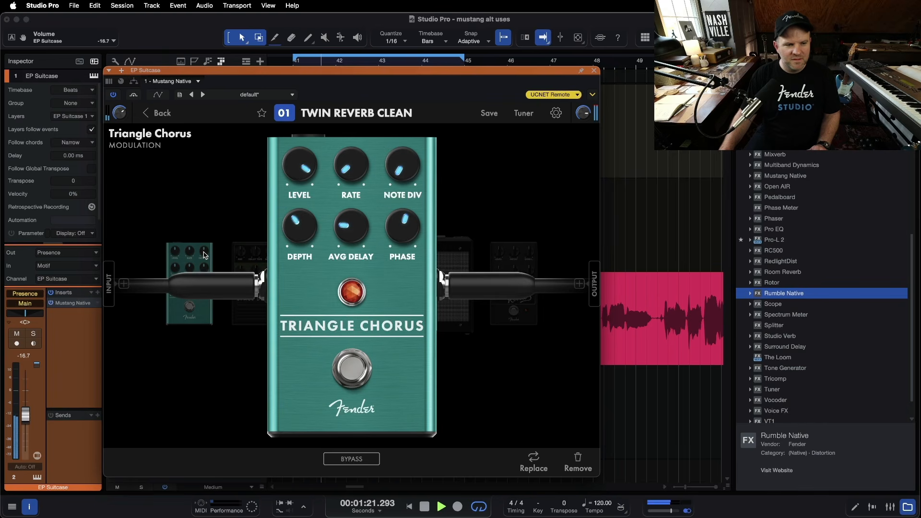
{"action": "left_click_drag", "start_coordinate": [297, 164], "coordinate": [294, 176]}
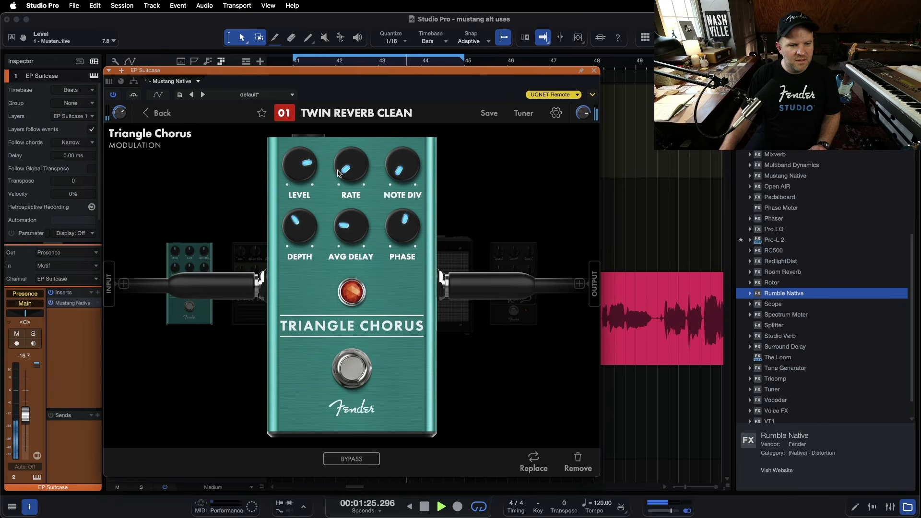
{"action": "left_click", "coordinate": [207, 213]}
{"action": "key", "text": "space"}
Step: Enable the Space Delay, set its mix to 4.7 while auditioning the loop, and bypass the pedal again
{"action": "left_click", "coordinate": [363, 336]}
{"action": "key", "text": "space"}
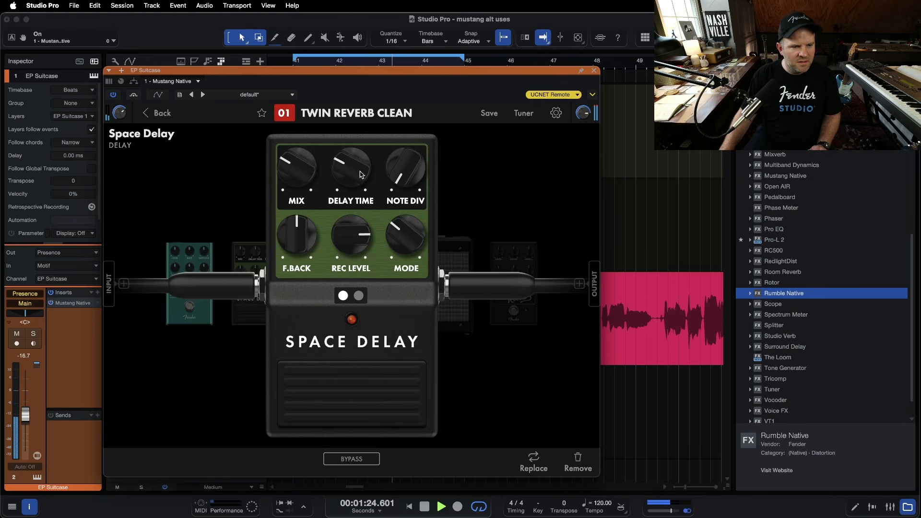
{"action": "left_click_drag", "start_coordinate": [303, 160], "coordinate": [303, 158]}
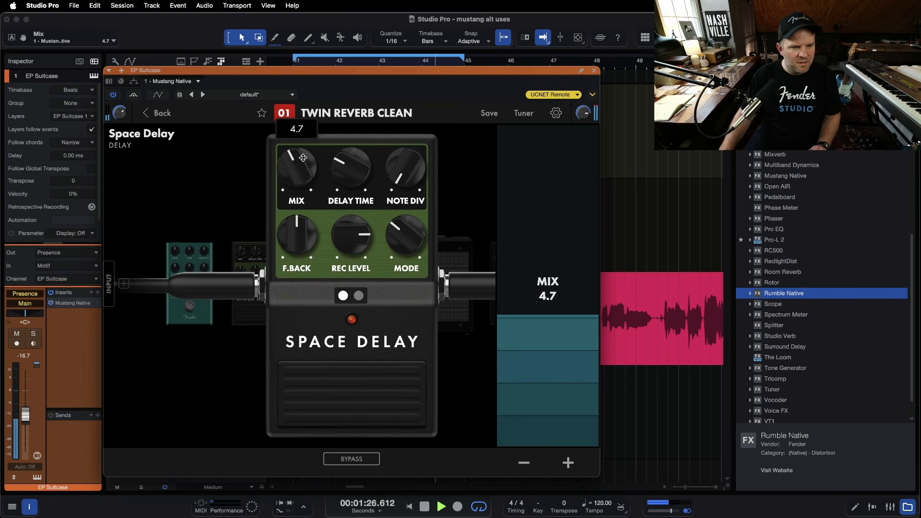
{"action": "left_click", "coordinate": [334, 361]}
{"action": "left_click", "coordinate": [222, 362]}
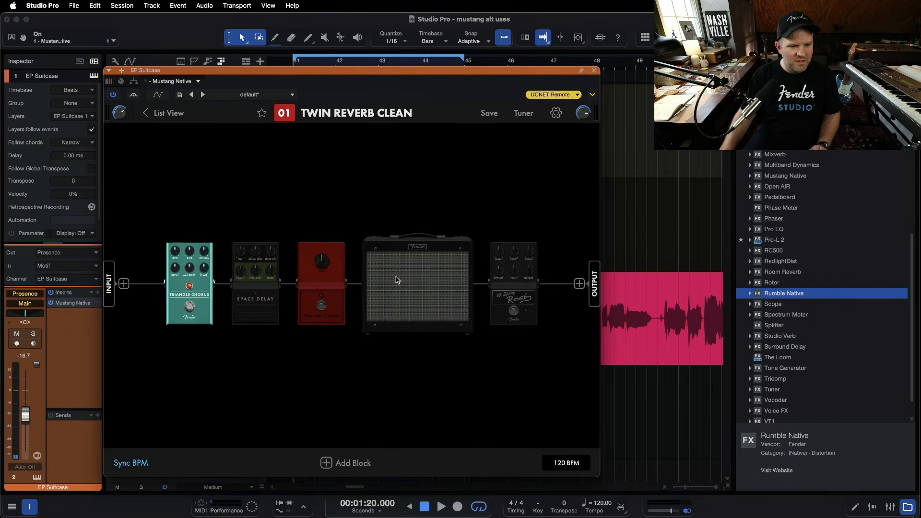
Step: Take the Blues Jr amplifier out of bypass and set its gain to 2.1 while auditioning the EP Suitcase loop
{"action": "left_click", "coordinate": [420, 286]}
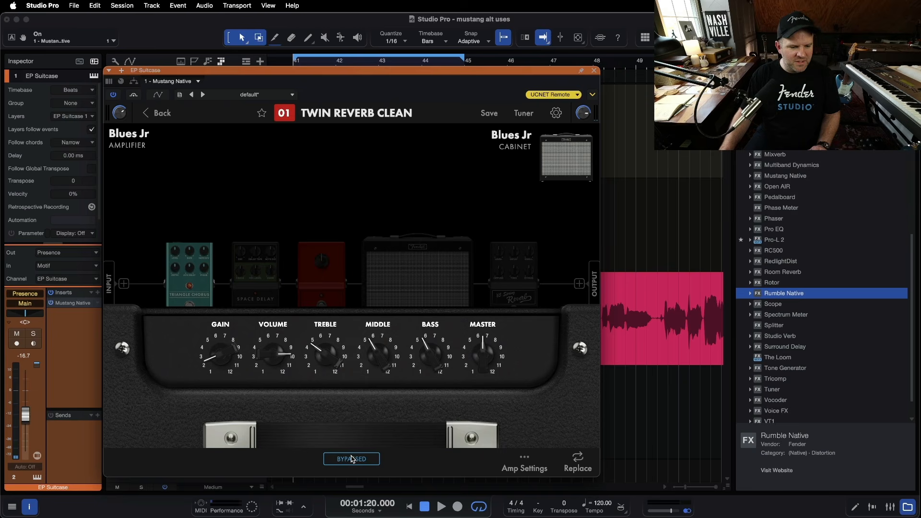
{"action": "left_click", "coordinate": [356, 461]}
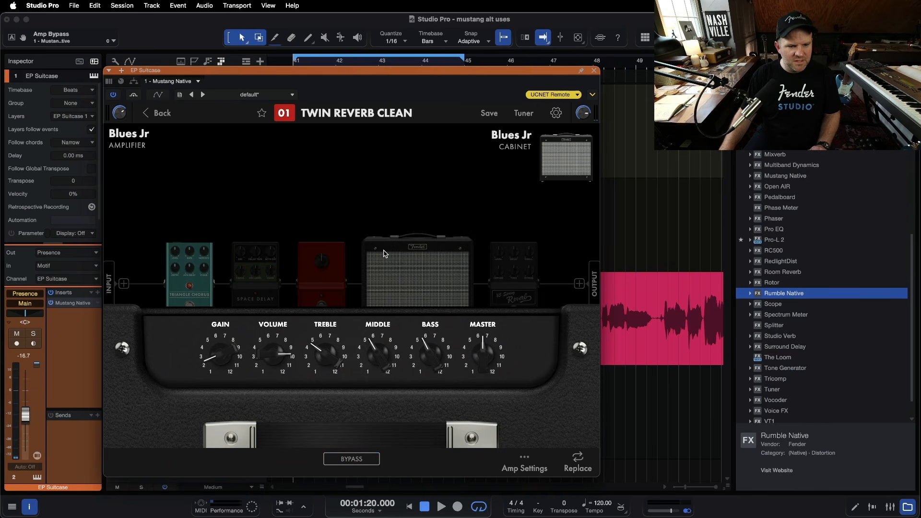
{"action": "key", "text": "space"}
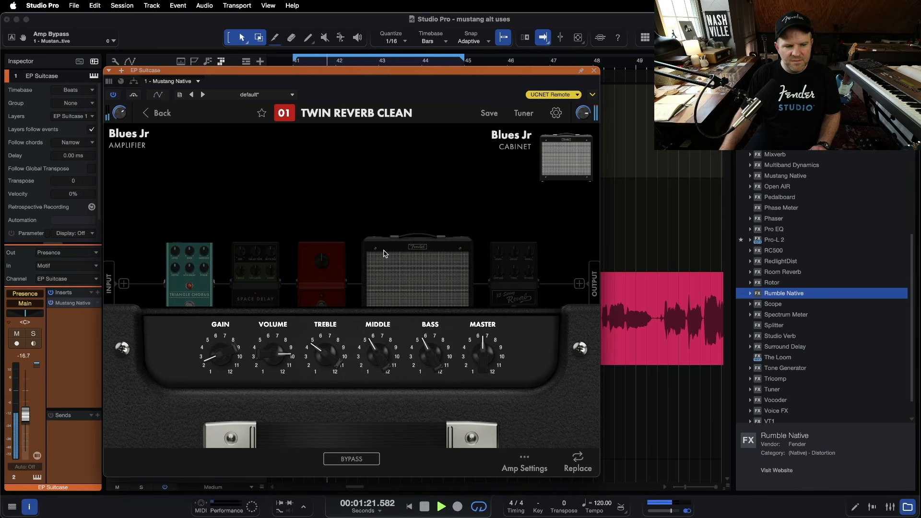
{"action": "mouse_move", "coordinate": [233, 342]}
{"action": "left_mouse_down"}
{"action": "mouse_move", "coordinate": [228, 331]}
{"action": "mouse_move", "coordinate": [228, 341]}
{"action": "left_mouse_up"}
{"action": "key", "text": "space"}
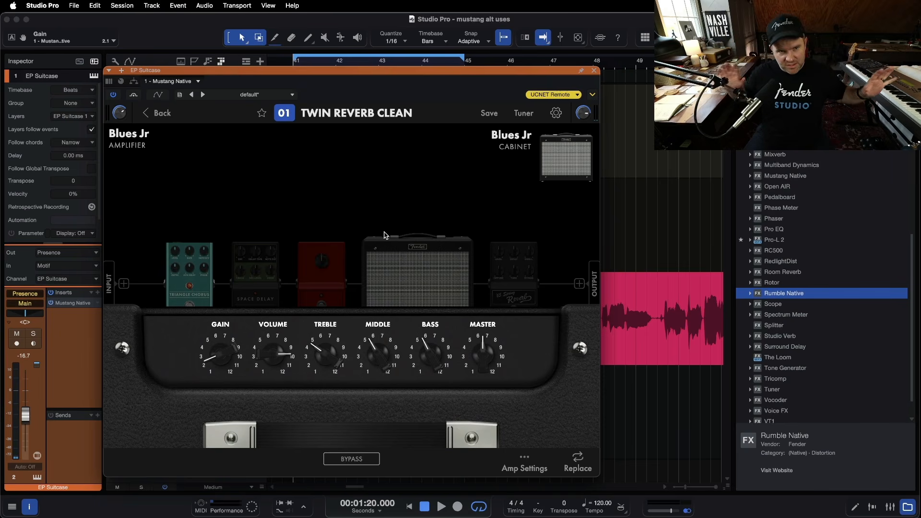
{"action": "left_click", "coordinate": [373, 151]}
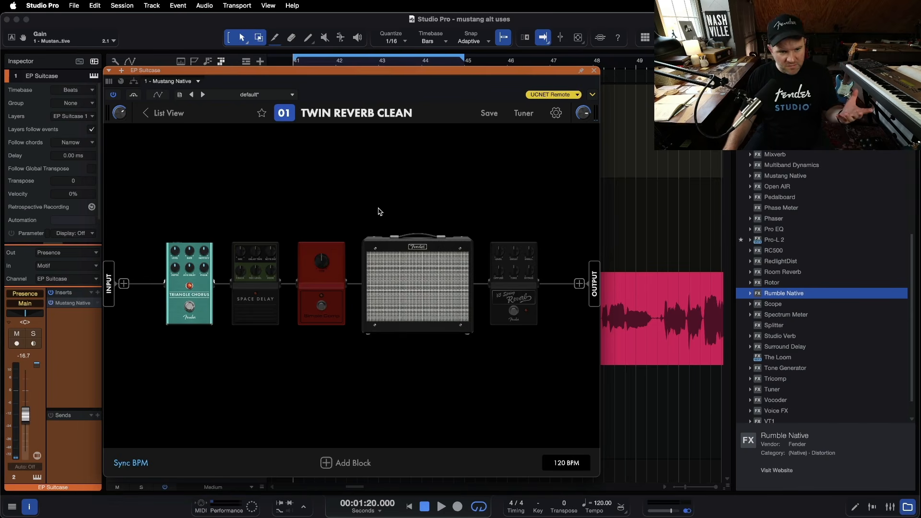
Step: Bypass the Blues Jr amplifier again and return to the signal chain
{"action": "left_click", "coordinate": [406, 301]}
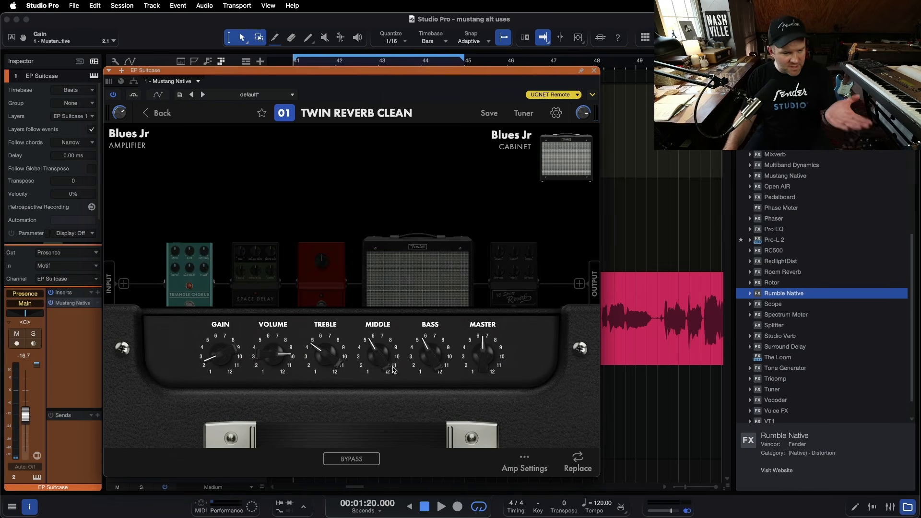
{"action": "left_click", "coordinate": [366, 458]}
{"action": "left_click", "coordinate": [335, 211]}
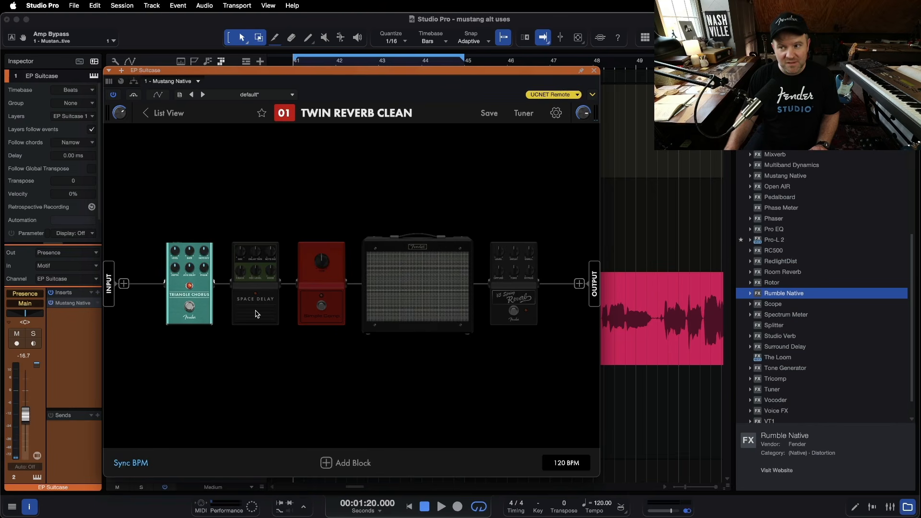
Step: Compare the EP Suitcase loop with Mustang Native off and on, and briefly view the Triangle Chorus controls
{"action": "key", "text": "space"}
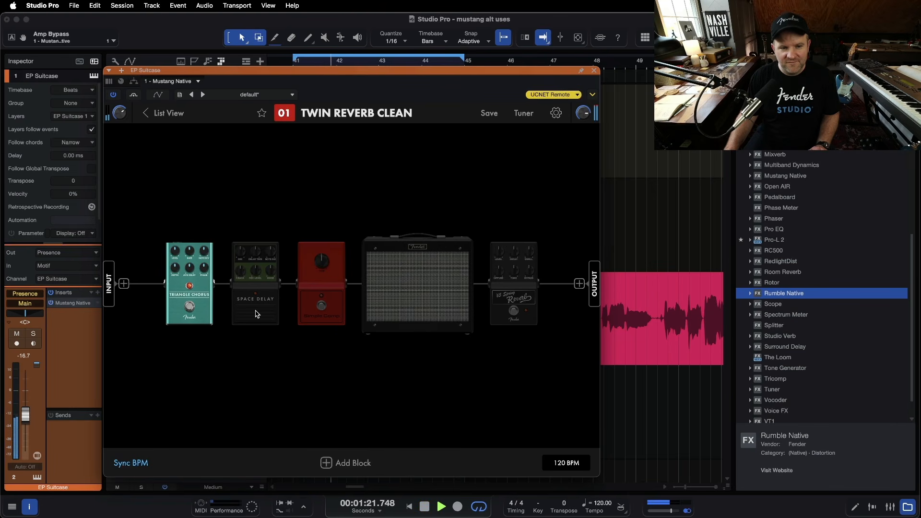
{"action": "left_click", "coordinate": [114, 95]}
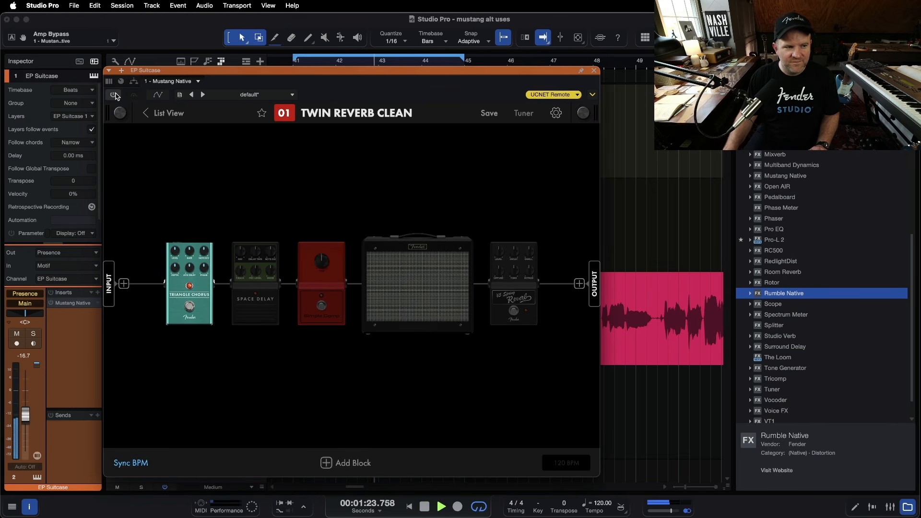
{"action": "left_click", "coordinate": [114, 95]}
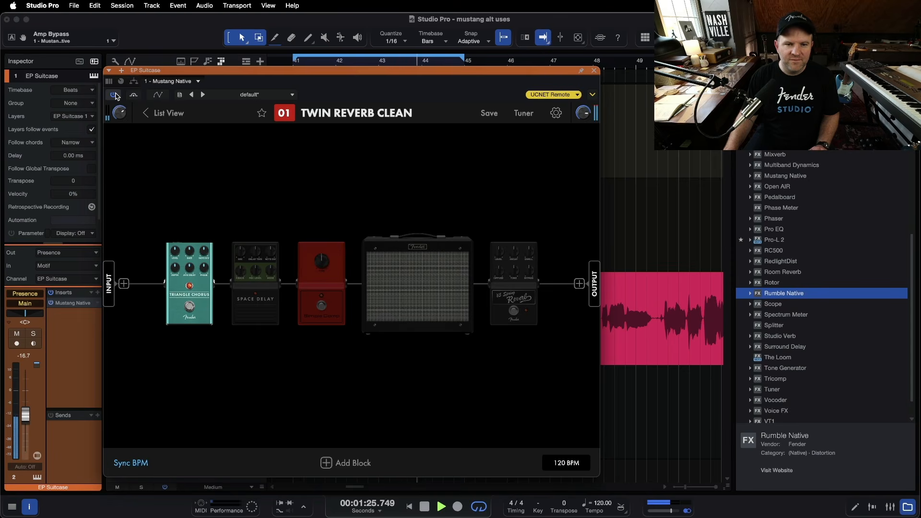
{"action": "key", "text": "space"}
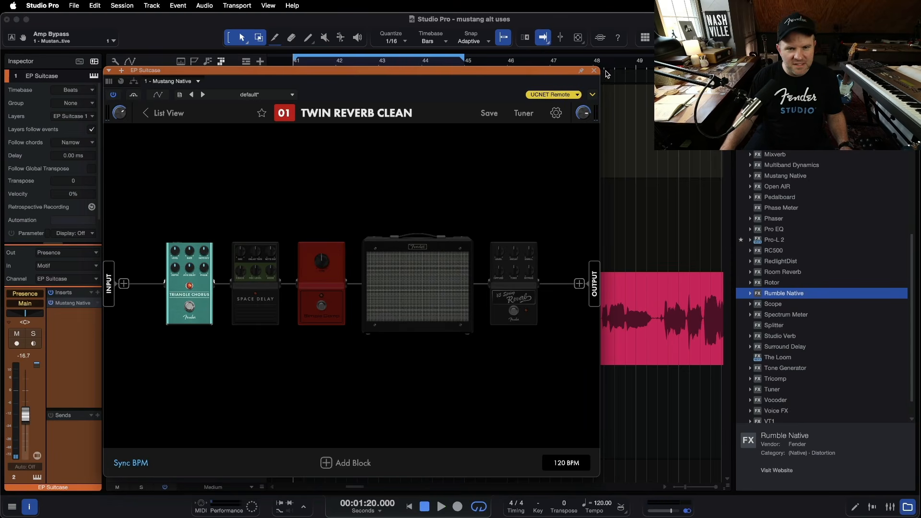
{"action": "left_click", "coordinate": [210, 296]}
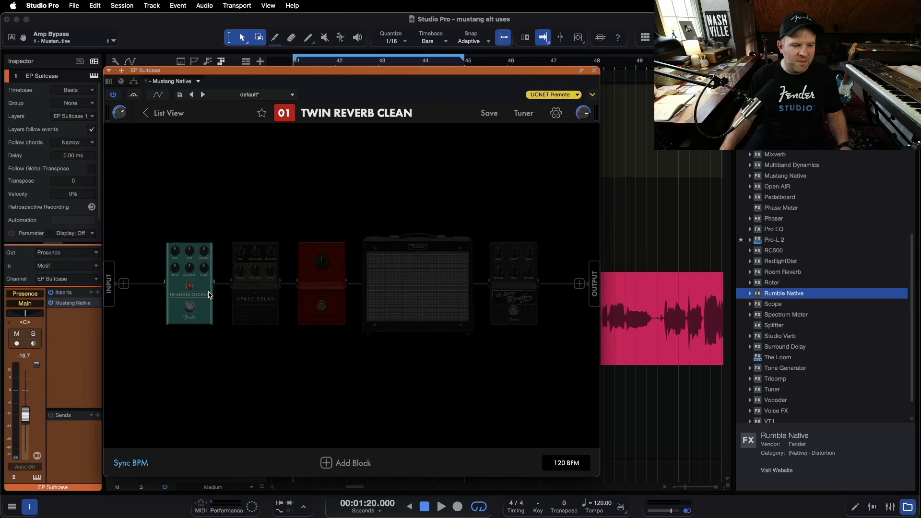
{"action": "left_click", "coordinate": [242, 379]}
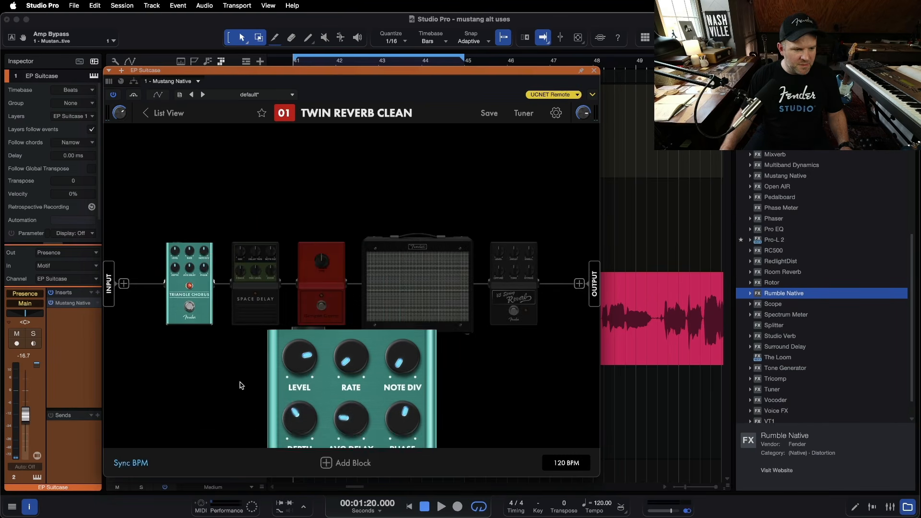
Step: Browse the effect categories and add a Pedal Wah from Filter + Pitch in front of the Triangle Chorus
{"action": "left_click", "coordinate": [339, 464]}
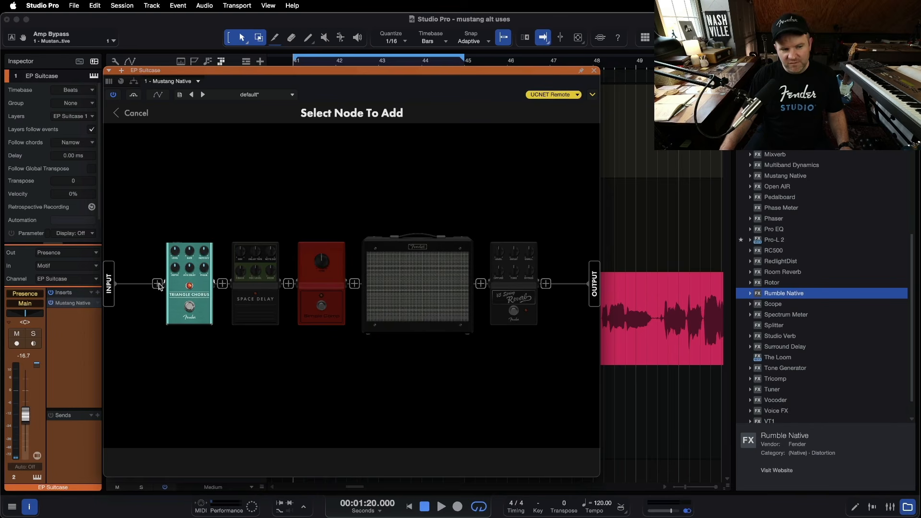
{"action": "left_click", "coordinate": [158, 285]}
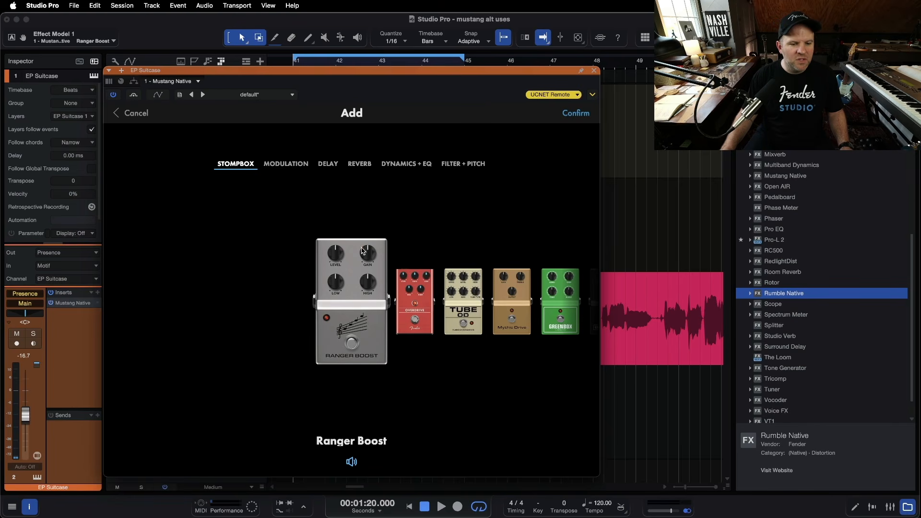
{"action": "scroll", "coordinate": [357, 246], "scroll_direction": "right", "scroll_amount": 8}
{"action": "scroll", "coordinate": [362, 250], "scroll_direction": "right", "scroll_amount": 2}
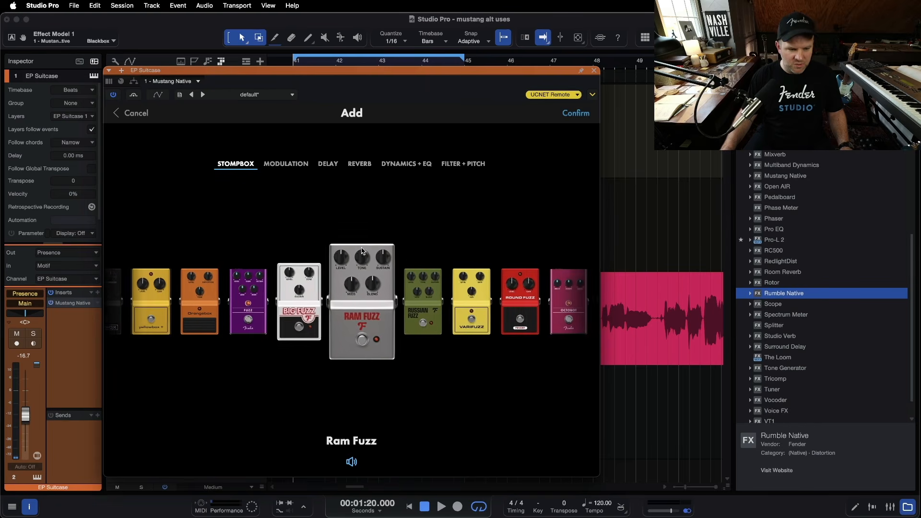
{"action": "left_click", "coordinate": [300, 165]}
{"action": "scroll", "coordinate": [395, 239], "scroll_direction": "right", "scroll_amount": 4}
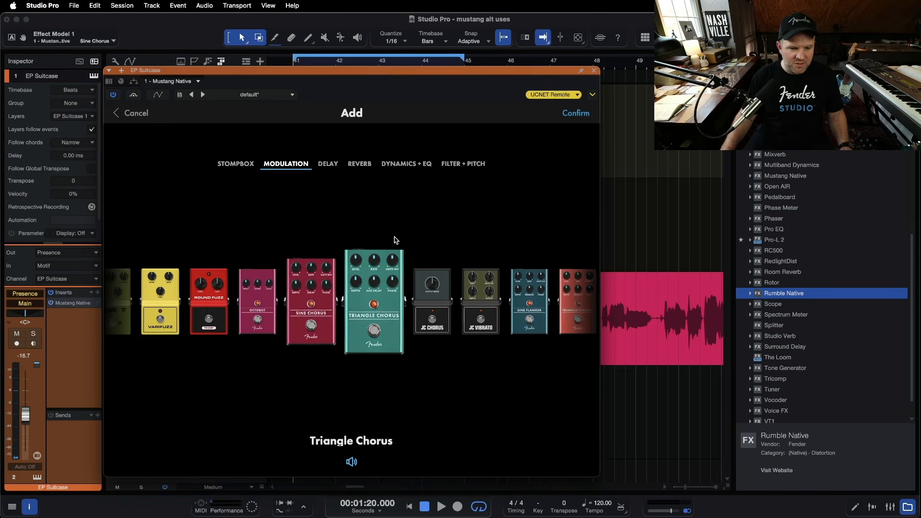
{"action": "scroll", "coordinate": [395, 239], "scroll_direction": "right", "scroll_amount": 2}
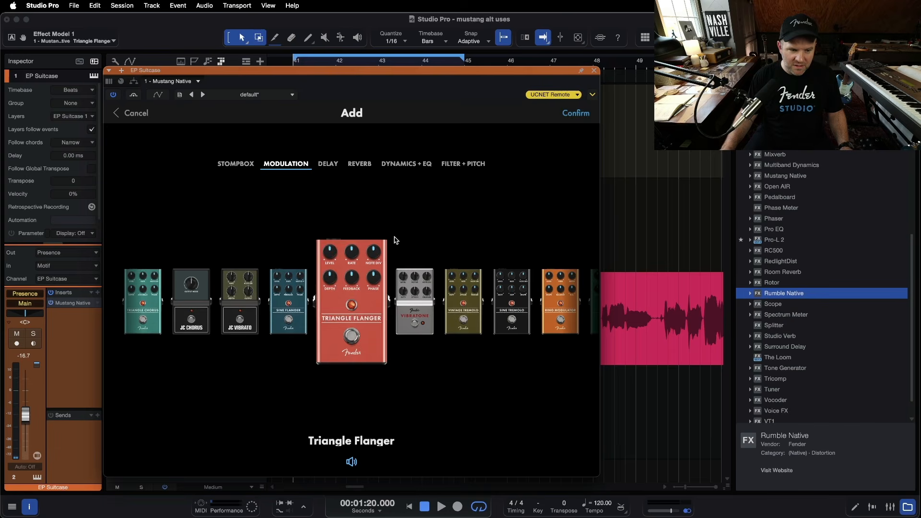
{"action": "left_click", "coordinate": [331, 164]}
{"action": "left_click", "coordinate": [359, 164]}
{"action": "left_click", "coordinate": [398, 165]}
{"action": "left_click", "coordinate": [451, 165]}
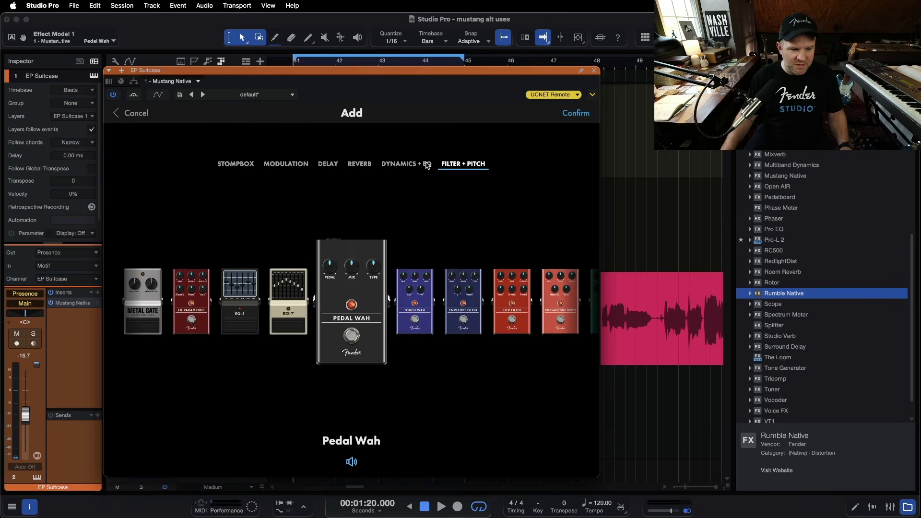
{"action": "scroll", "coordinate": [370, 309], "scroll_direction": "right", "scroll_amount": 1}
{"action": "scroll", "coordinate": [369, 310], "scroll_direction": "left", "scroll_amount": 1}
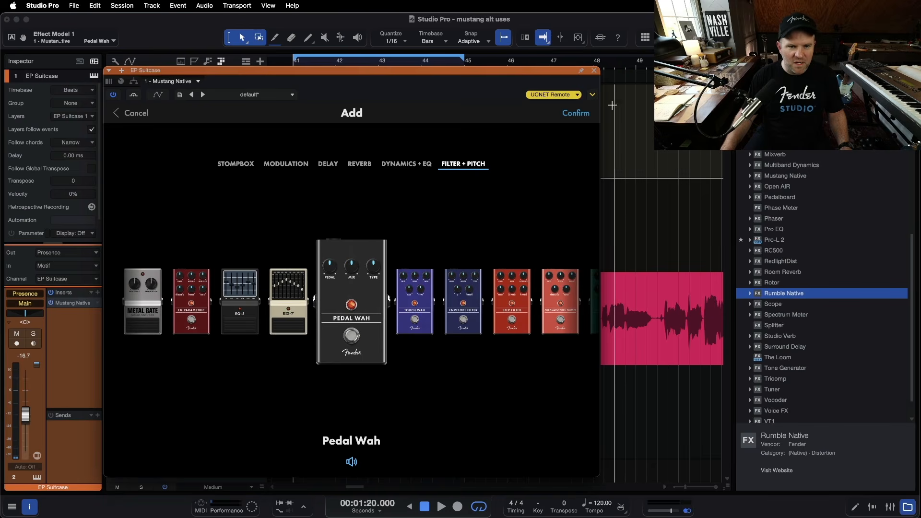
{"action": "left_click", "coordinate": [576, 114]}
Step: Audition the loop while adjusting the Pedal Wah's pedal position and setting its type to REAL MCQ, and bypass it
{"action": "key", "text": "space"}
{"action": "left_click_drag", "start_coordinate": [300, 207], "coordinate": [284, 222]}
{"action": "left_click_drag", "start_coordinate": [403, 209], "coordinate": [398, 168]}
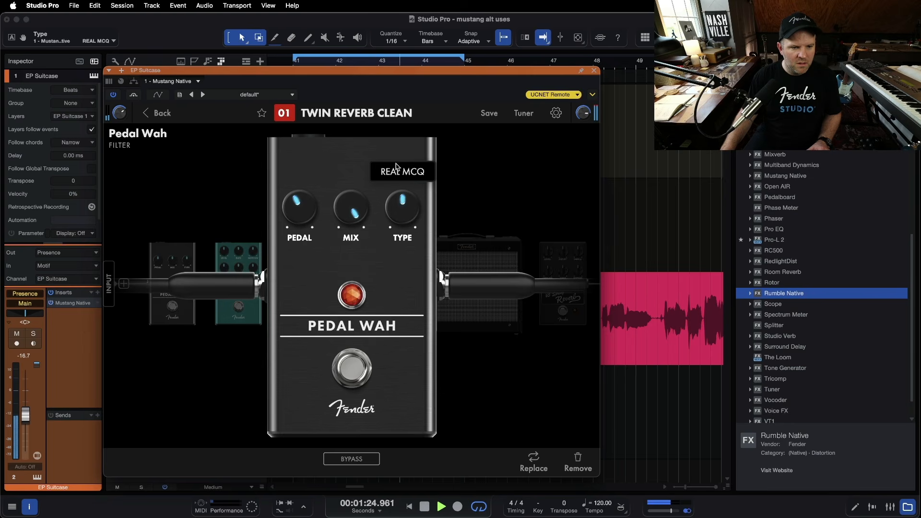
{"action": "left_click_drag", "start_coordinate": [299, 217], "coordinate": [297, 221]}
{"action": "key", "text": "space"}
{"action": "left_click", "coordinate": [342, 459]}
{"action": "left_click", "coordinate": [461, 402]}
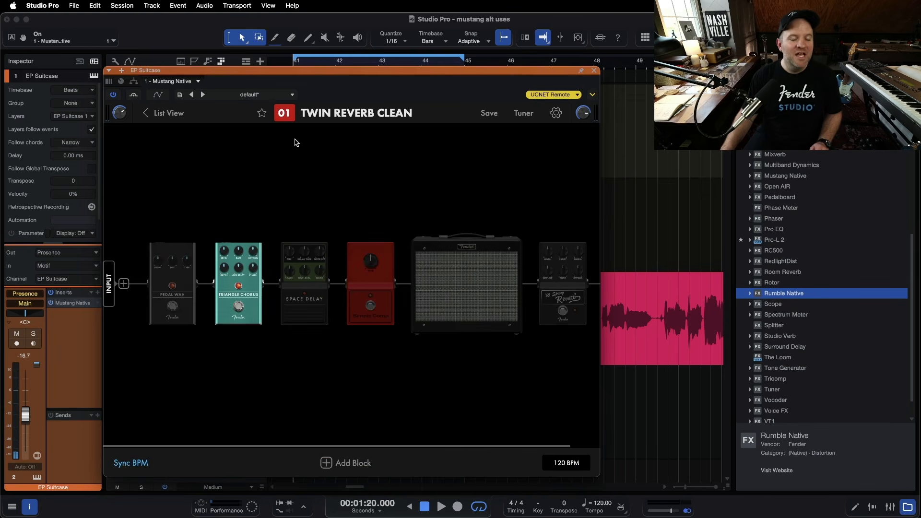
Step: View the Triangle Chorus controls once more and close the Mustang Native window on EP Suitcase
{"action": "left_click", "coordinate": [235, 245]}
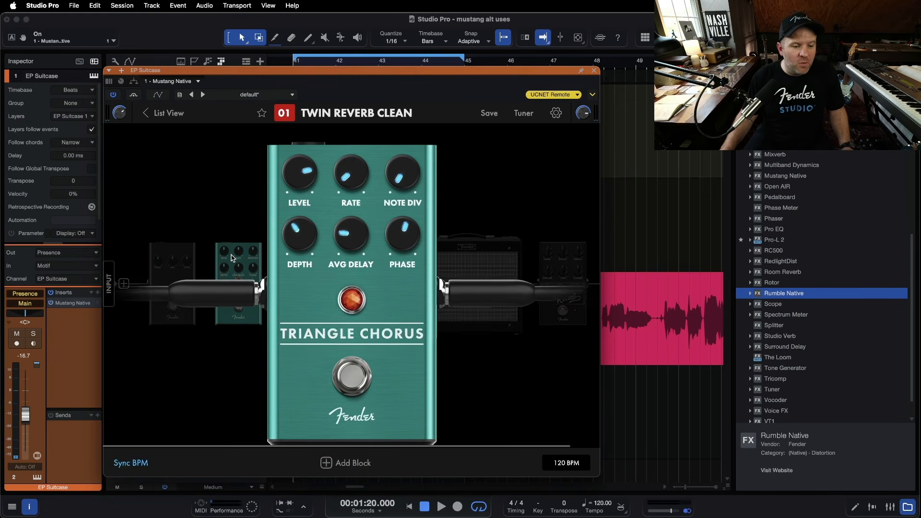
{"action": "left_click", "coordinate": [476, 408]}
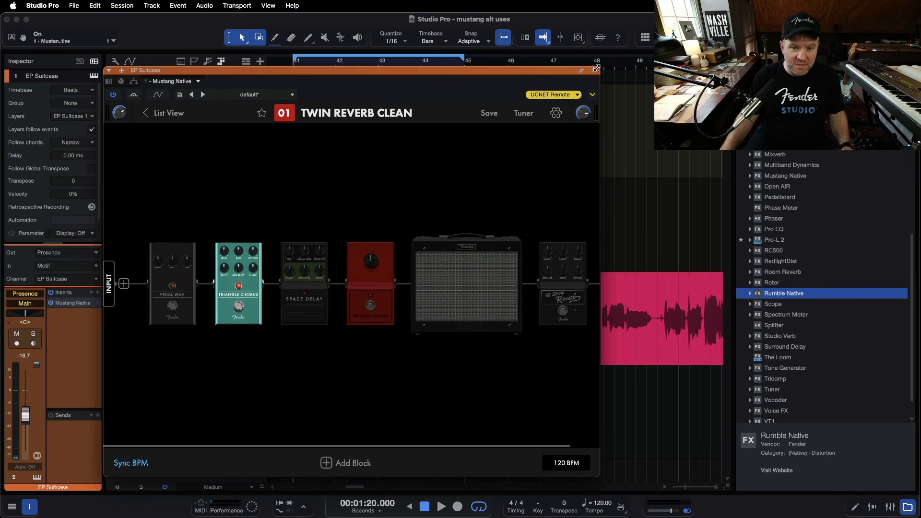
{"action": "left_click", "coordinate": [594, 71]}
Step: Select the Harp track's clip with the loop range around it and try to audition it
{"action": "double_click", "coordinate": [243, 243]}
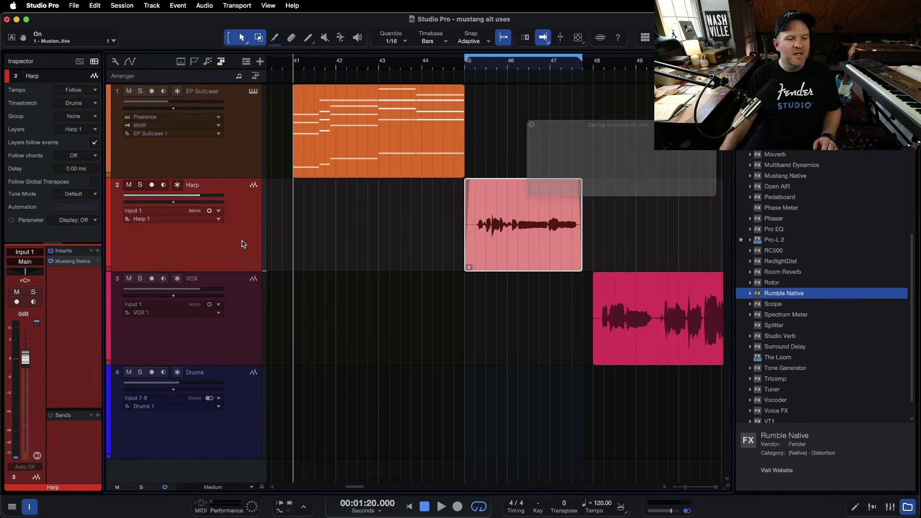
{"action": "scroll", "coordinate": [456, 230], "scroll_direction": "up", "scroll_amount": 5}
{"action": "scroll", "coordinate": [456, 230], "scroll_direction": "right", "scroll_amount": 5}
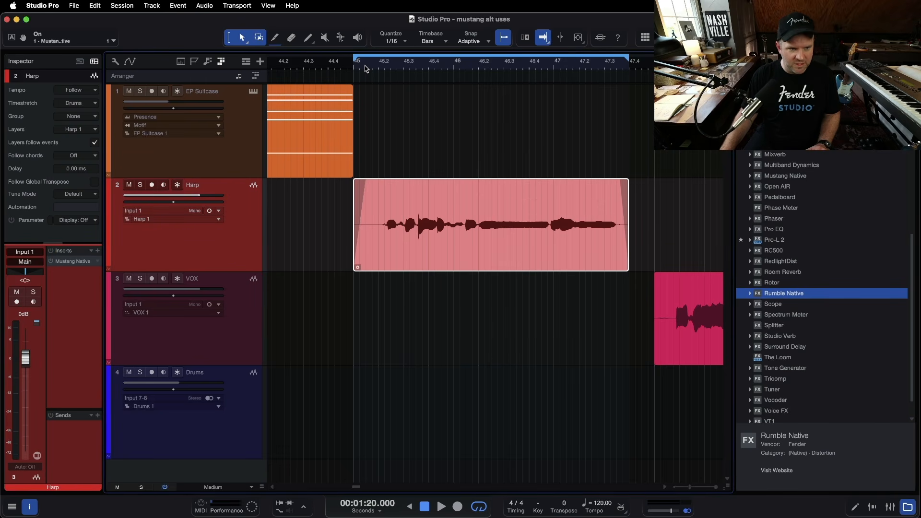
{"action": "key", "text": "space"}
{"action": "key", "text": "space"}
{"action": "scroll", "coordinate": [456, 82], "scroll_direction": "right", "scroll_amount": 9}
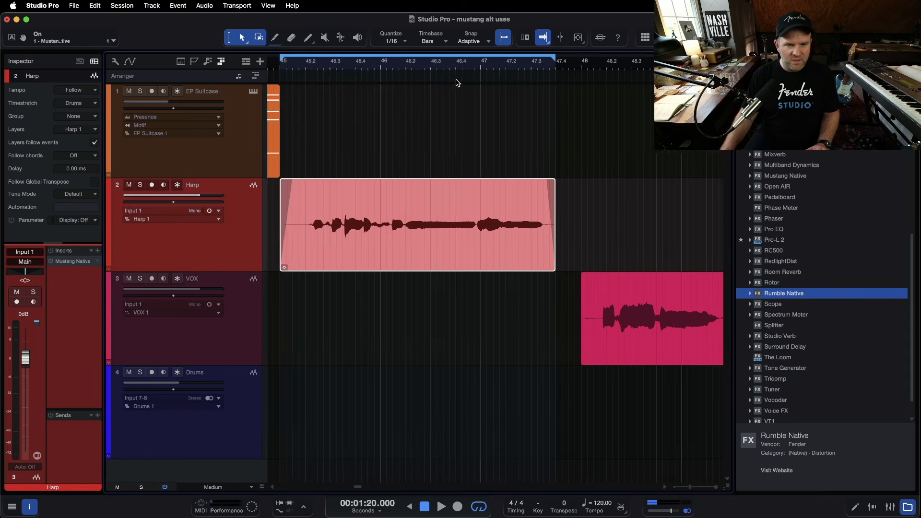
{"action": "key", "text": "space"}
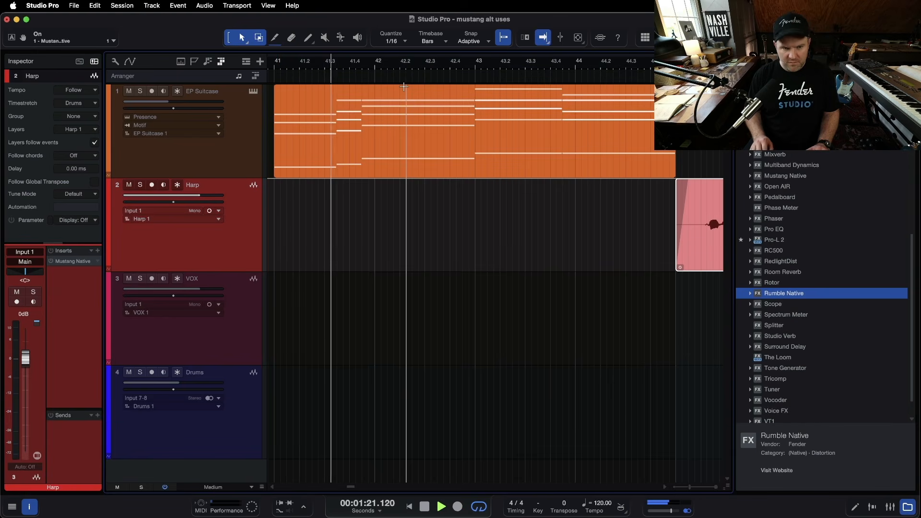
{"action": "key", "text": "space"}
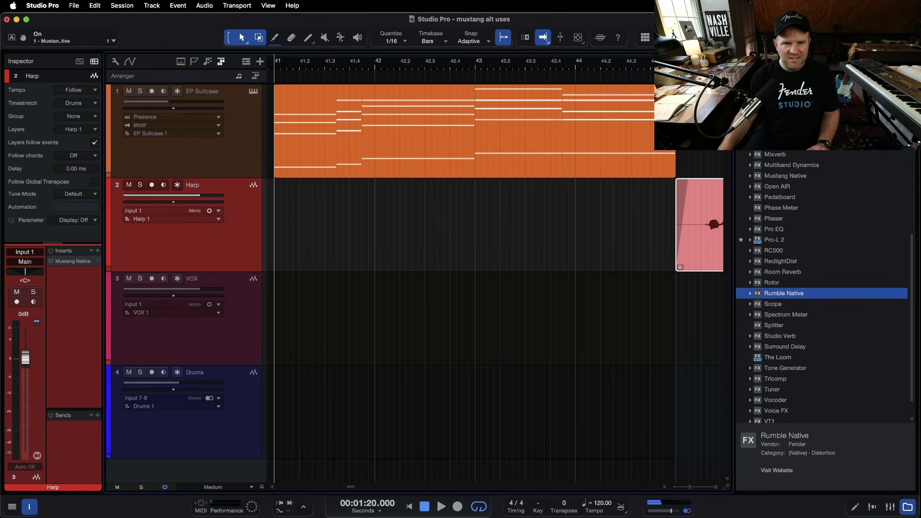
Step: Audition the Harp clip without effects from its start at bar 45, and save the song
{"action": "scroll", "coordinate": [574, 252], "scroll_direction": "right", "scroll_amount": 5}
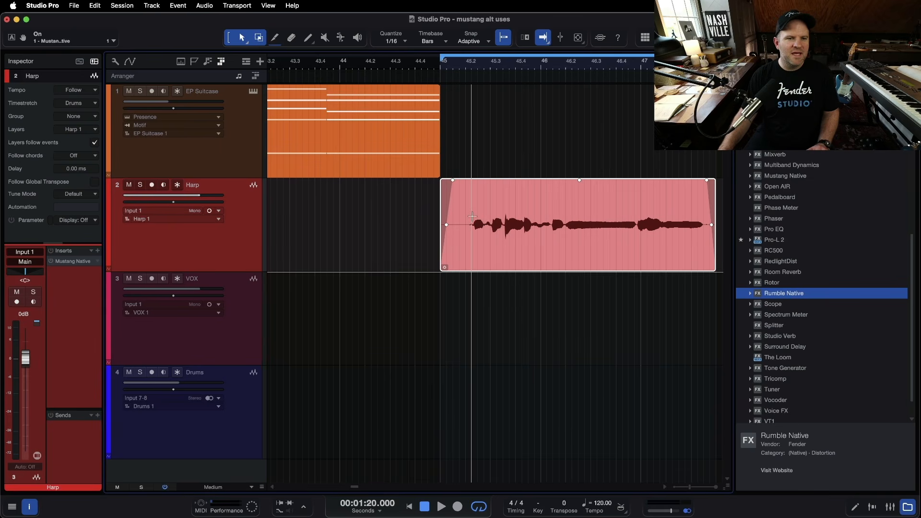
{"action": "left_click", "coordinate": [442, 69]}
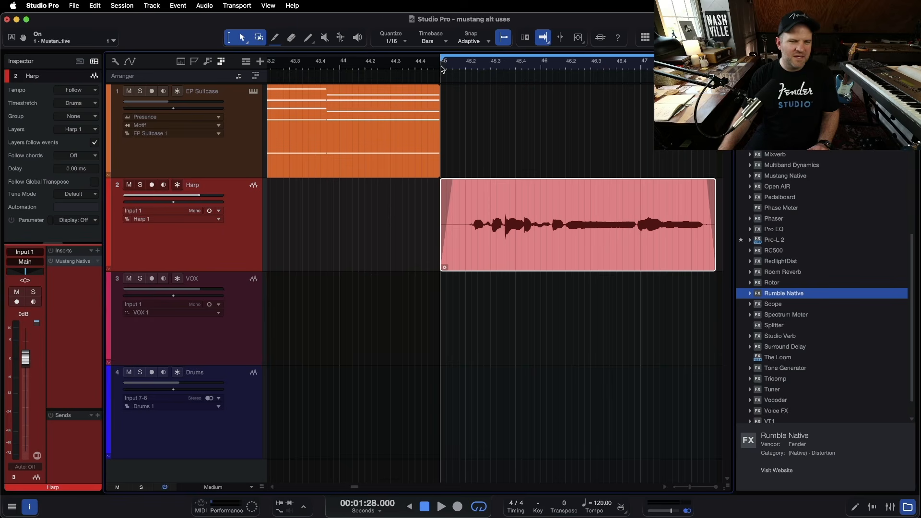
{"action": "key", "text": "space"}
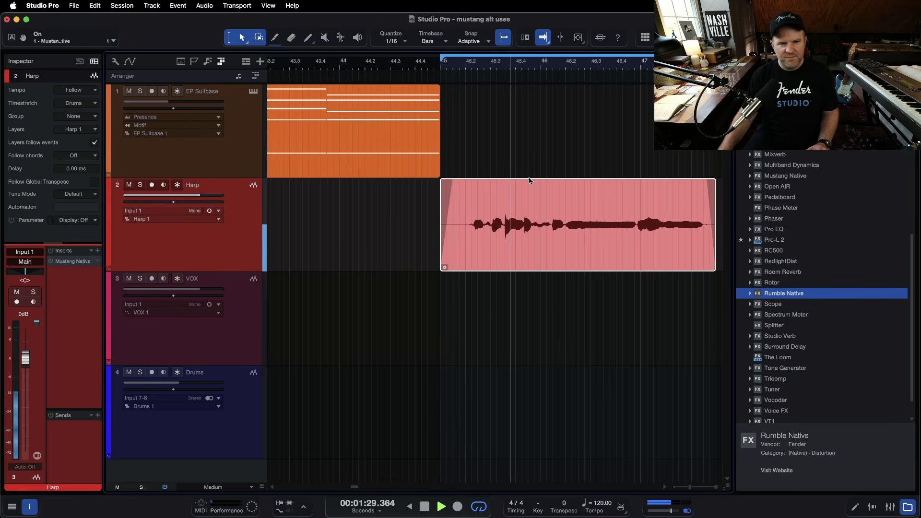
{"action": "scroll", "coordinate": [522, 195], "scroll_direction": "down", "scroll_amount": 4}
{"action": "scroll", "coordinate": [522, 195], "scroll_direction": "right", "scroll_amount": 2}
{"action": "key", "text": "f"}
{"action": "key", "text": "space"}
{"action": "key", "text": "space"}
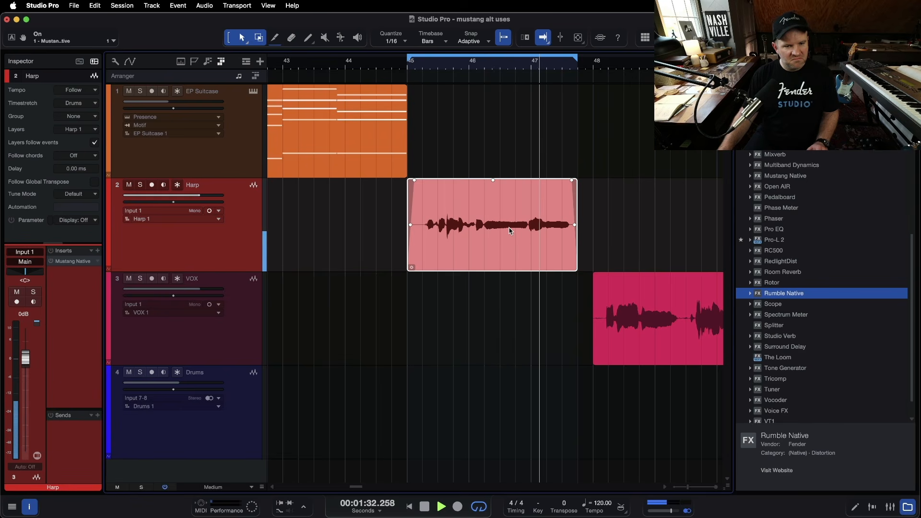
{"action": "key", "text": "space"}
{"action": "key", "text": "super+s"}
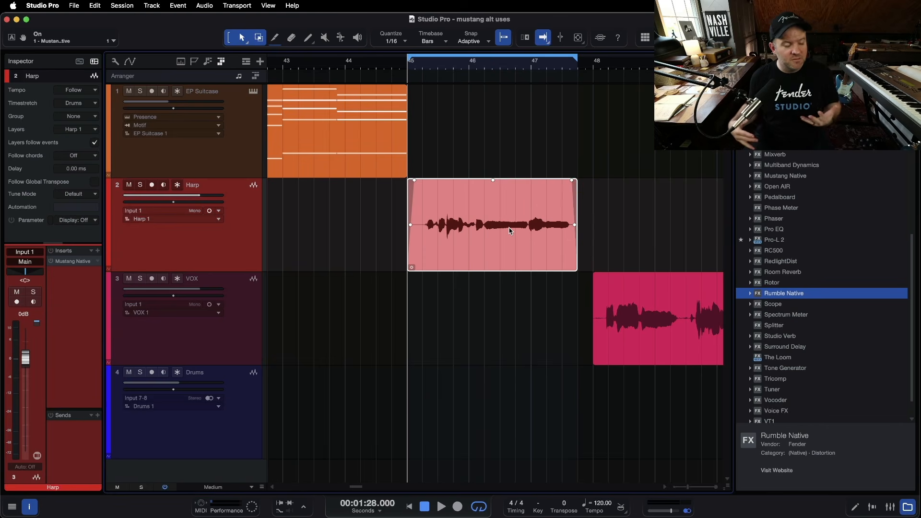
Step: Open Mustang Native on the Harp track and audition the clip through its '57 Champ and Memory Delay chain
{"action": "left_click", "coordinate": [68, 262]}
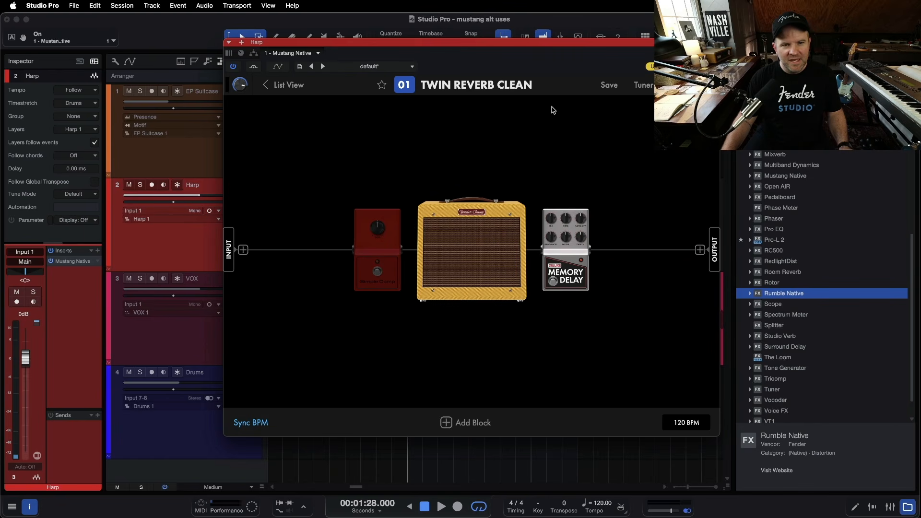
{"action": "left_click_drag", "start_coordinate": [543, 50], "coordinate": [363, 86]}
{"action": "key", "text": "space"}
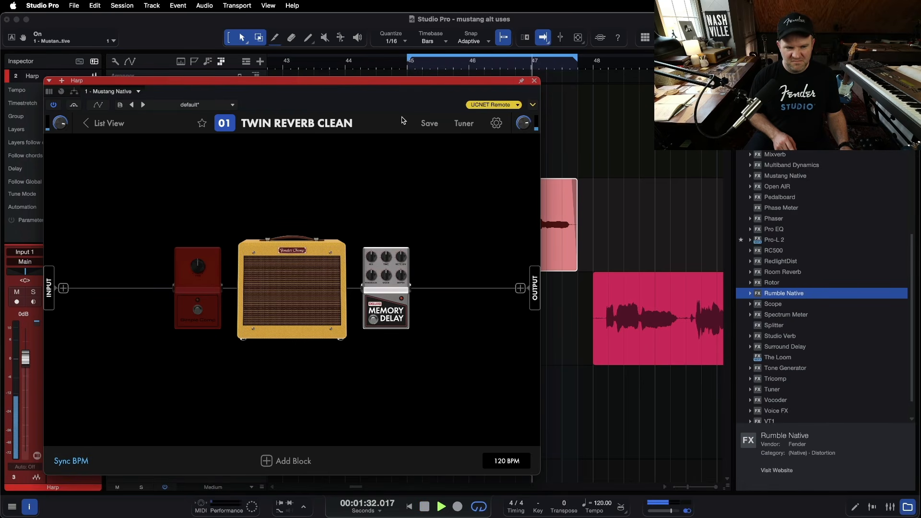
{"action": "key", "text": "space"}
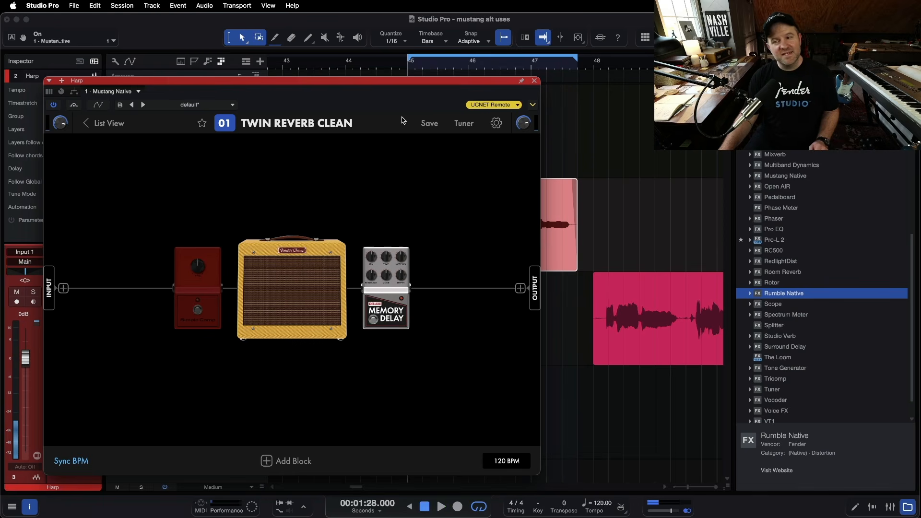
Step: View the '57 Champ controls, compare the Harp clip with Mustang Native off and on, and close the plug-in window
{"action": "left_click", "coordinate": [309, 269]}
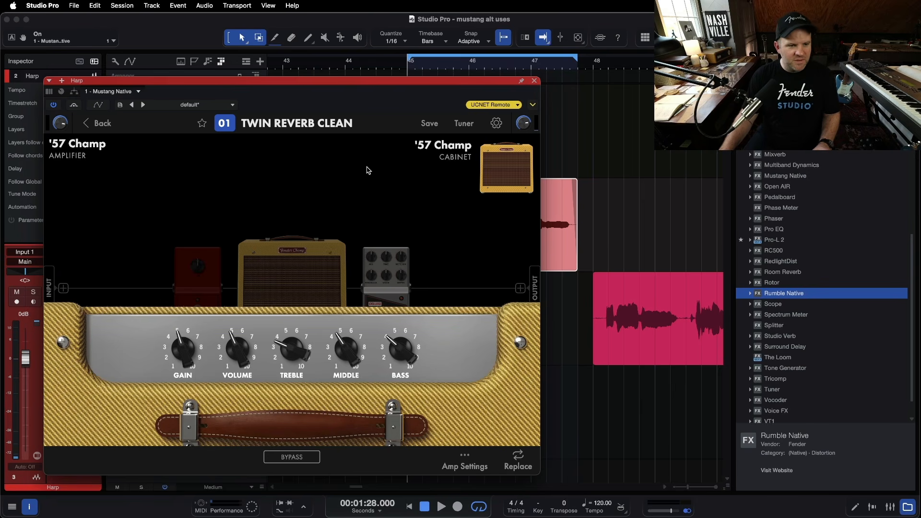
{"action": "left_click", "coordinate": [52, 105]}
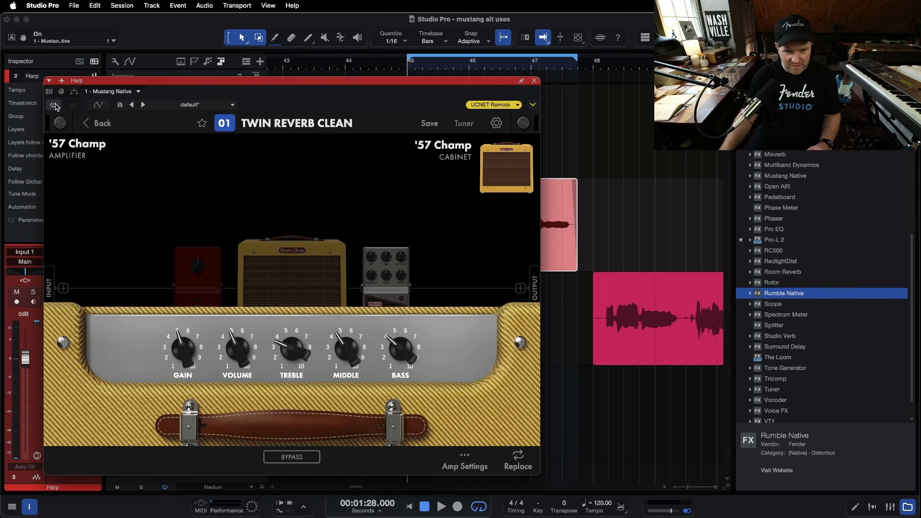
{"action": "key", "text": "space"}
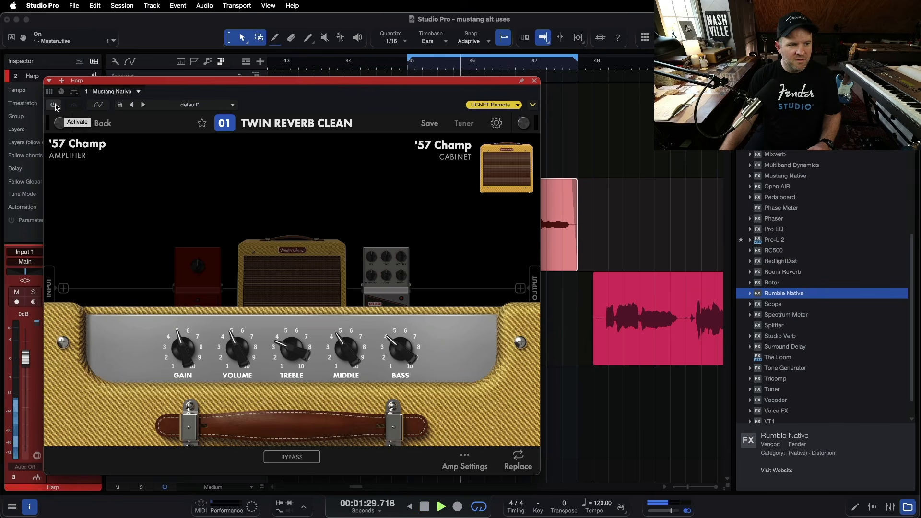
{"action": "left_click", "coordinate": [54, 105]}
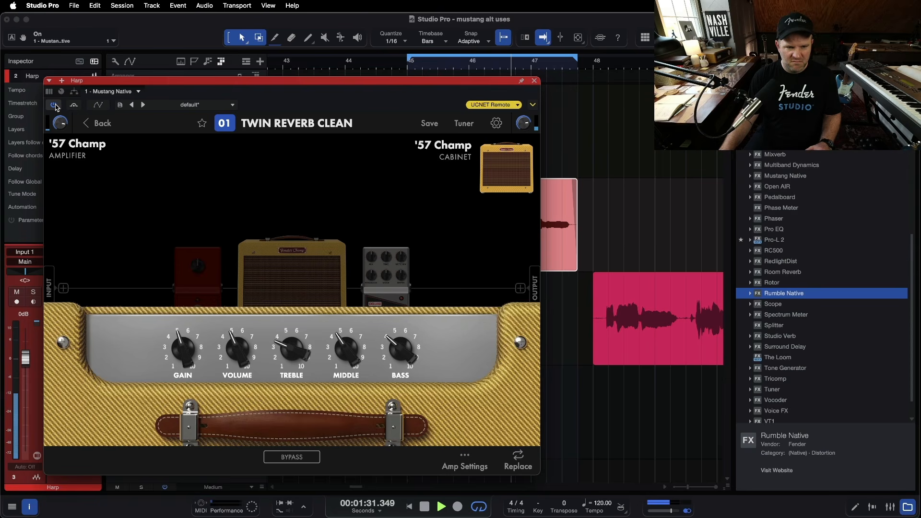
{"action": "key", "text": "space"}
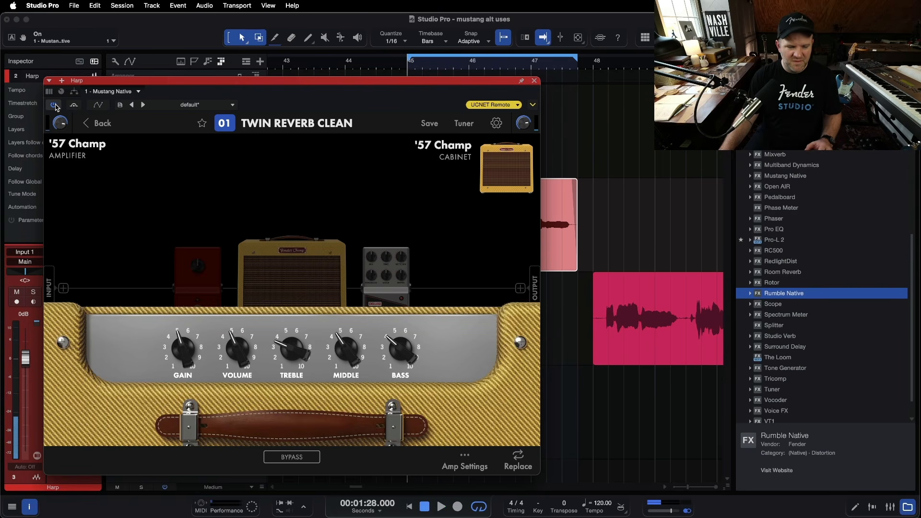
{"action": "left_click", "coordinate": [534, 80]}
Step: Select the VOX clip with the loop range around it and add a RedlightDist insert to its track
{"action": "scroll", "coordinate": [561, 228], "scroll_direction": "right", "scroll_amount": 5}
{"action": "left_click", "coordinate": [497, 318]}
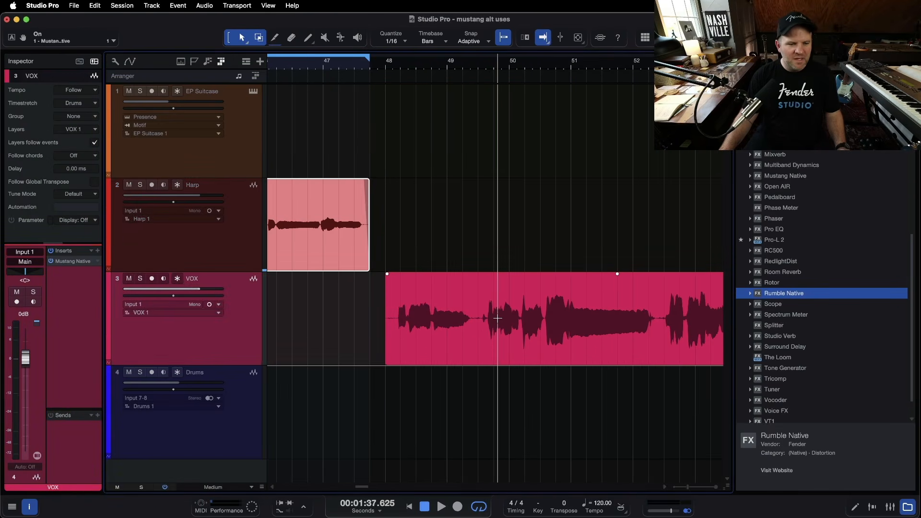
{"action": "left_click", "coordinate": [496, 334]}
{"action": "scroll", "coordinate": [496, 334], "scroll_direction": "right", "scroll_amount": 1}
{"action": "scroll", "coordinate": [497, 334], "scroll_direction": "down", "scroll_amount": 1}
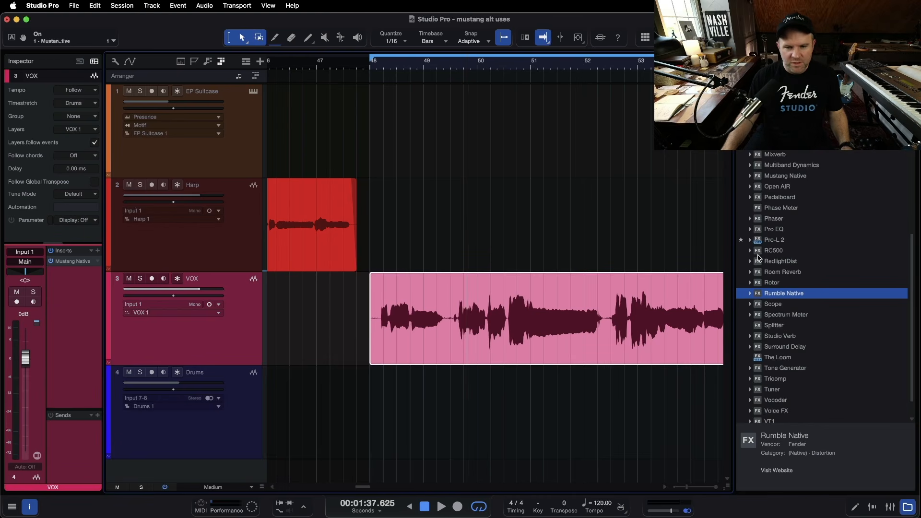
{"action": "left_click_drag", "start_coordinate": [764, 263], "coordinate": [551, 302]}
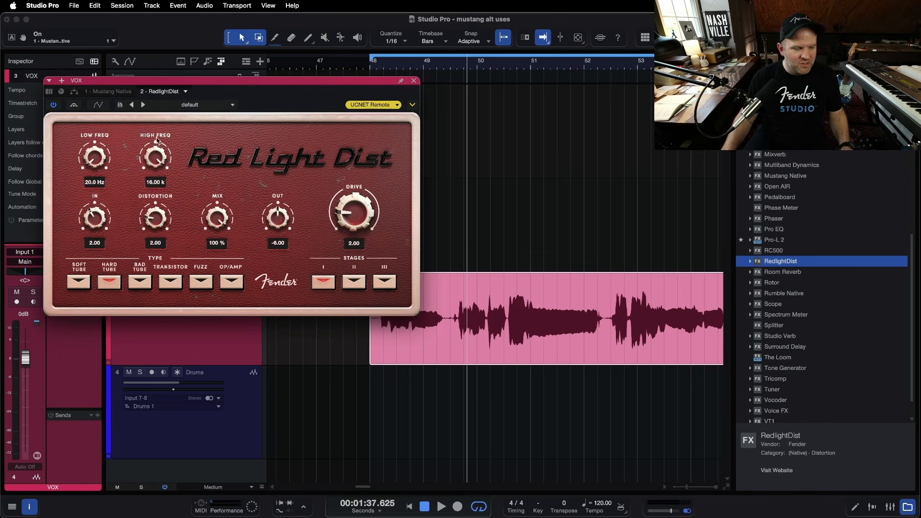
{"action": "left_click", "coordinate": [413, 81]}
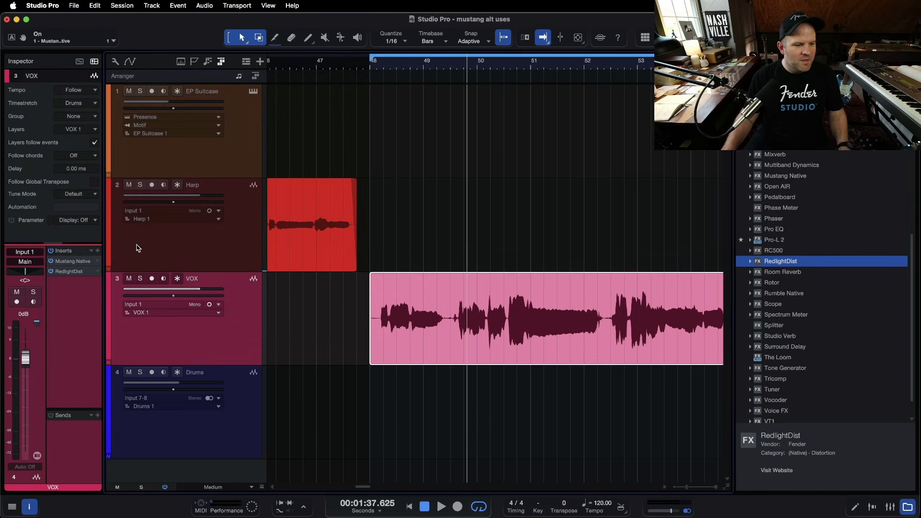
Step: Open Mustang Native on the VOX track and view its 60's Thrift amplifier controls
{"action": "left_click", "coordinate": [66, 262]}
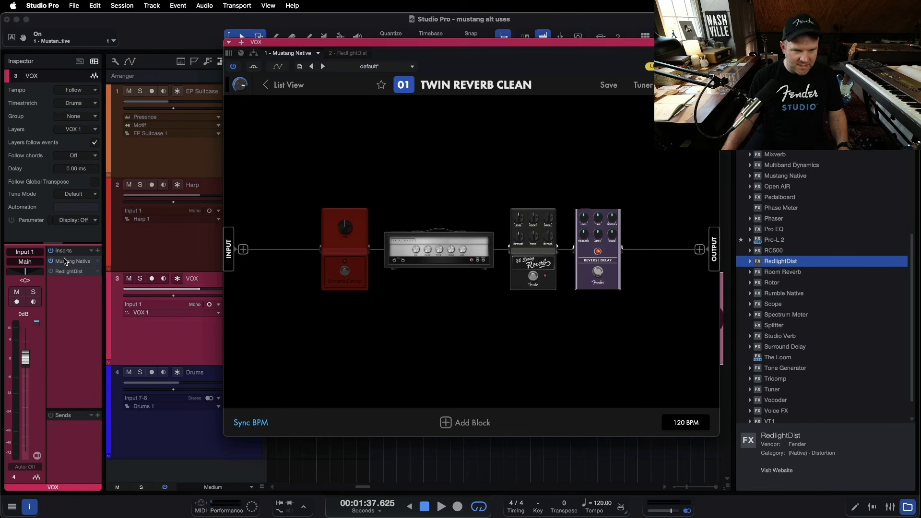
{"action": "left_click", "coordinate": [448, 240]}
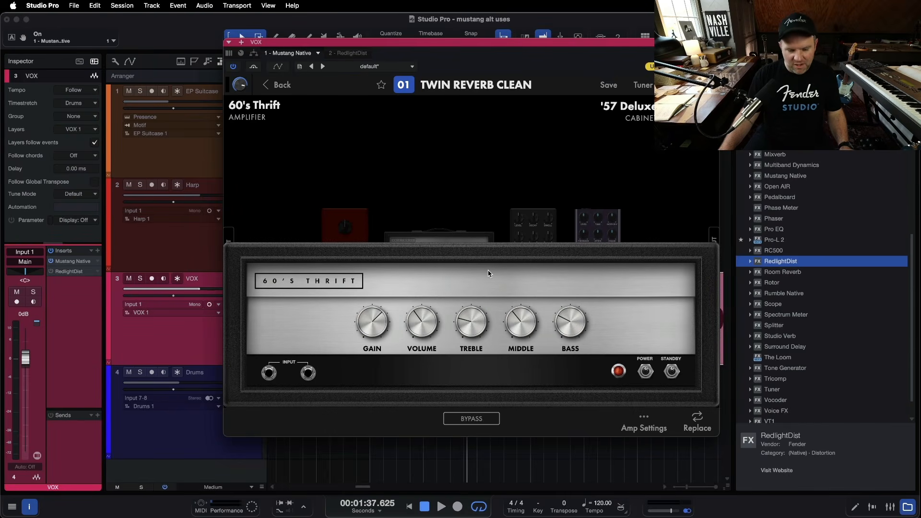
{"action": "left_click_drag", "start_coordinate": [566, 47], "coordinate": [412, 45]}
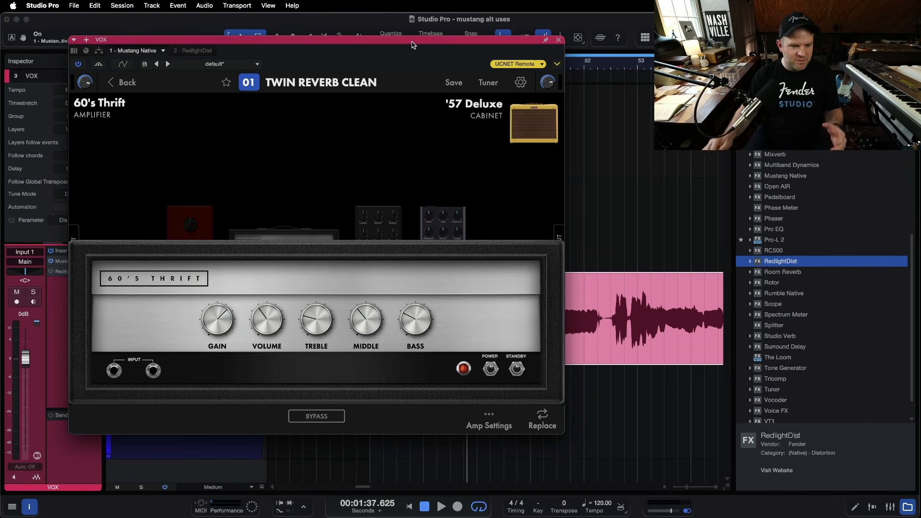
{"action": "left_click_drag", "start_coordinate": [458, 41], "coordinate": [509, 105]}
Step: Deactivate Mustang Native on the VOX track and audition the dry vocal from the start of its clip
{"action": "left_click", "coordinate": [373, 70]}
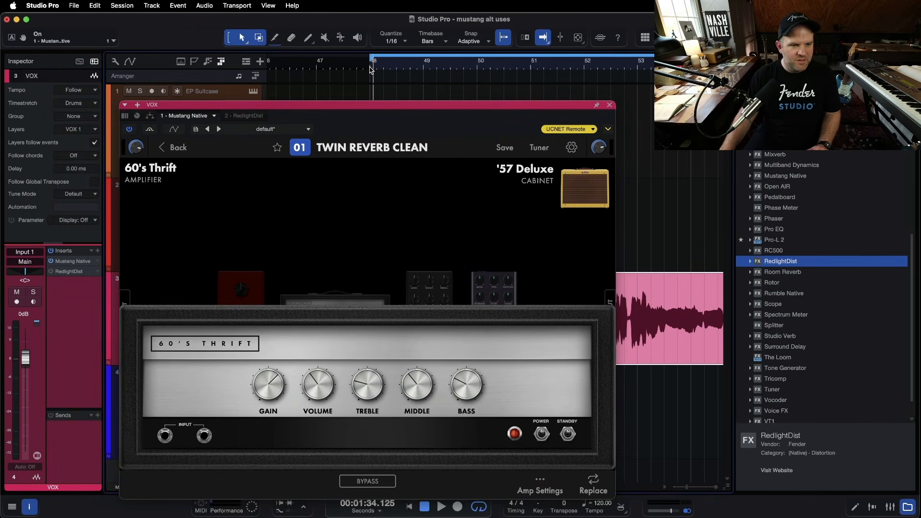
{"action": "left_click", "coordinate": [130, 129]}
{"action": "key", "text": "space"}
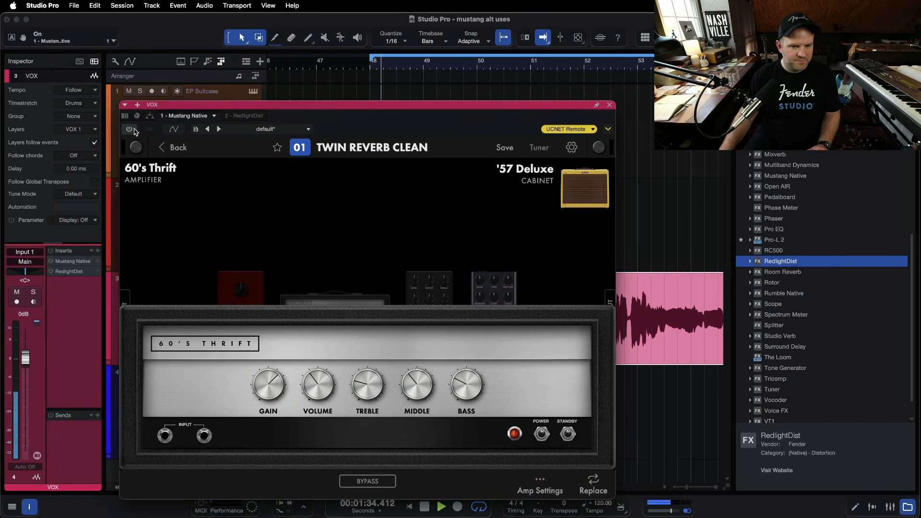
{"action": "left_click_drag", "start_coordinate": [359, 106], "coordinate": [255, 297]}
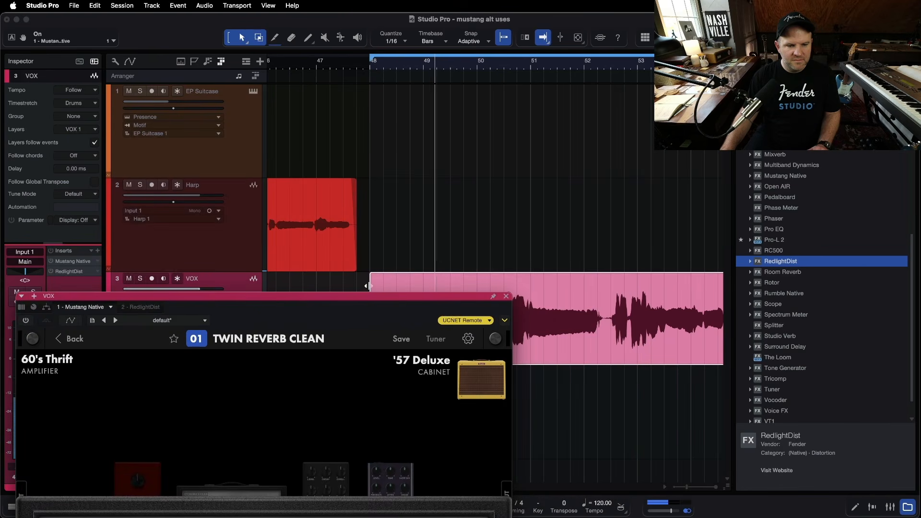
{"action": "left_click_drag", "start_coordinate": [360, 297], "coordinate": [486, 100]}
{"action": "key", "text": "space"}
Step: Reactivate Mustang Native on VOX, audition the processed vocal while viewing the whole effect chain, and close the plug-in window
{"action": "left_click", "coordinate": [152, 123]}
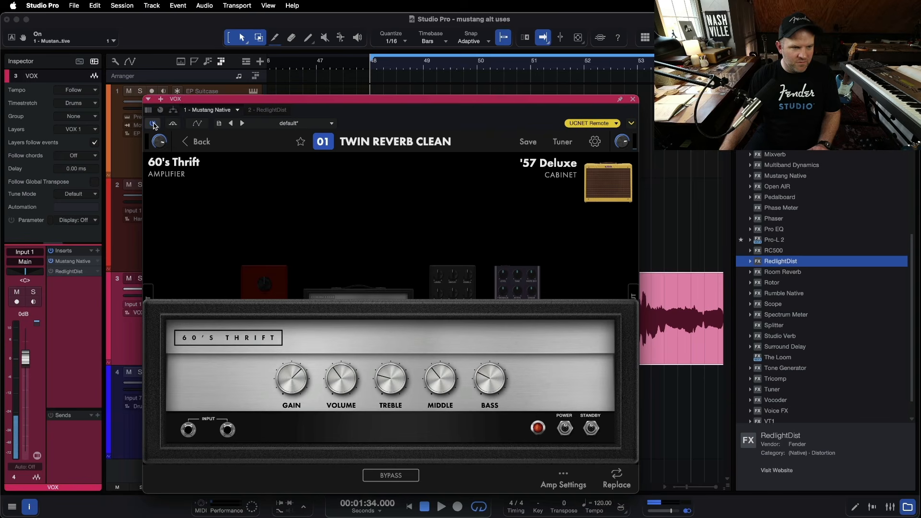
{"action": "left_click", "coordinate": [447, 72]}
{"action": "key", "text": "space"}
{"action": "left_click_drag", "start_coordinate": [360, 106], "coordinate": [303, 41]}
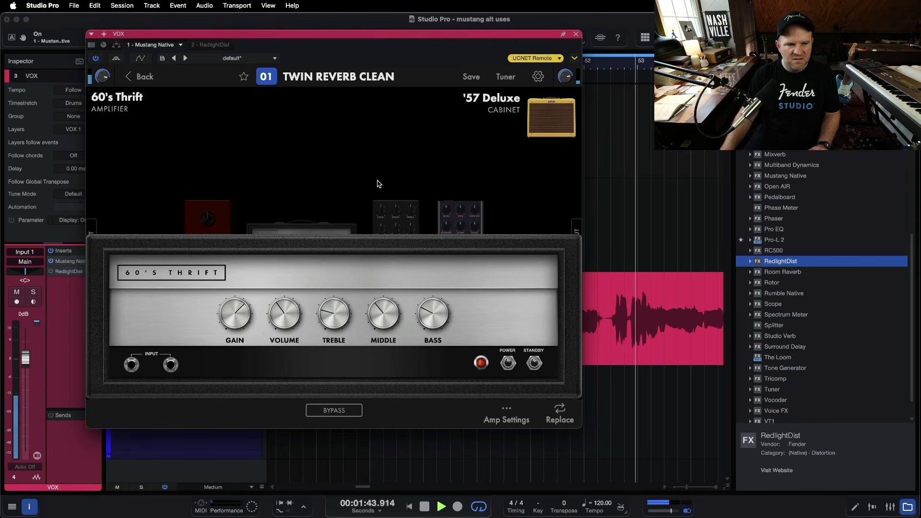
{"action": "left_click", "coordinate": [351, 171]}
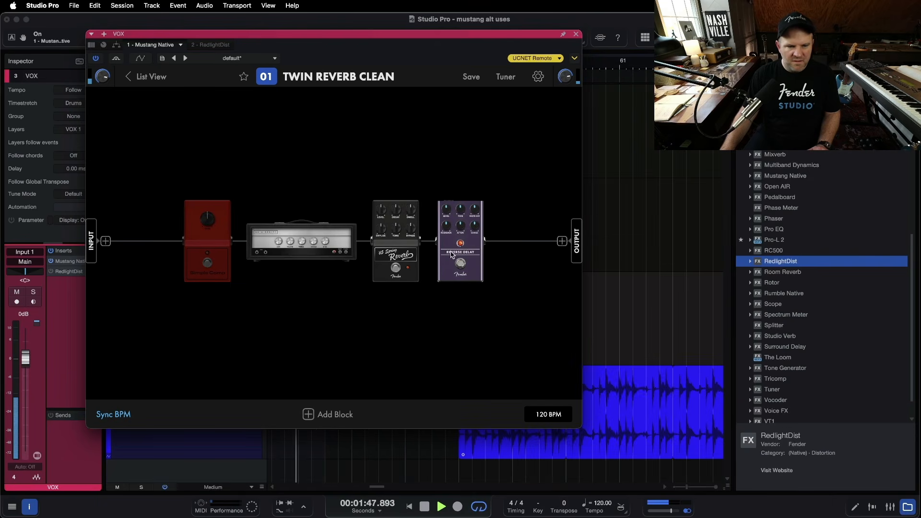
{"action": "key", "text": "space"}
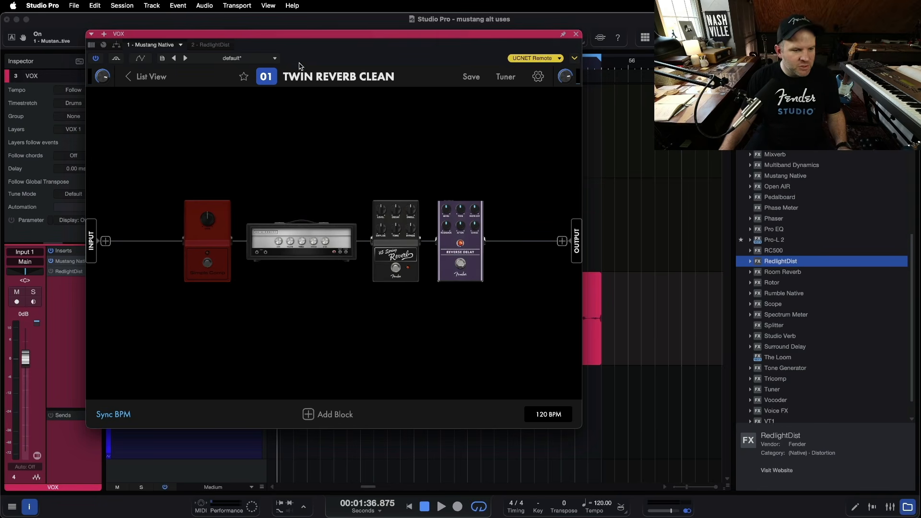
{"action": "left_click_drag", "start_coordinate": [236, 37], "coordinate": [242, 50]}
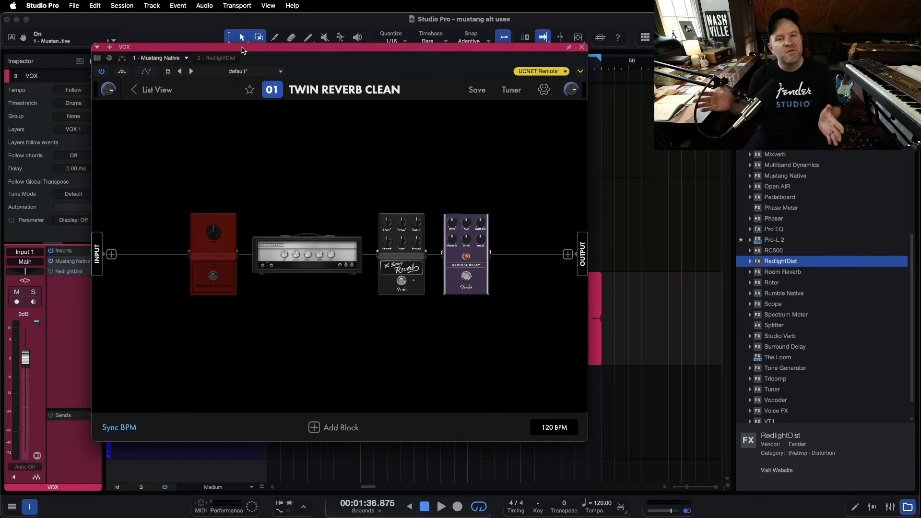
{"action": "left_click", "coordinate": [581, 48]}
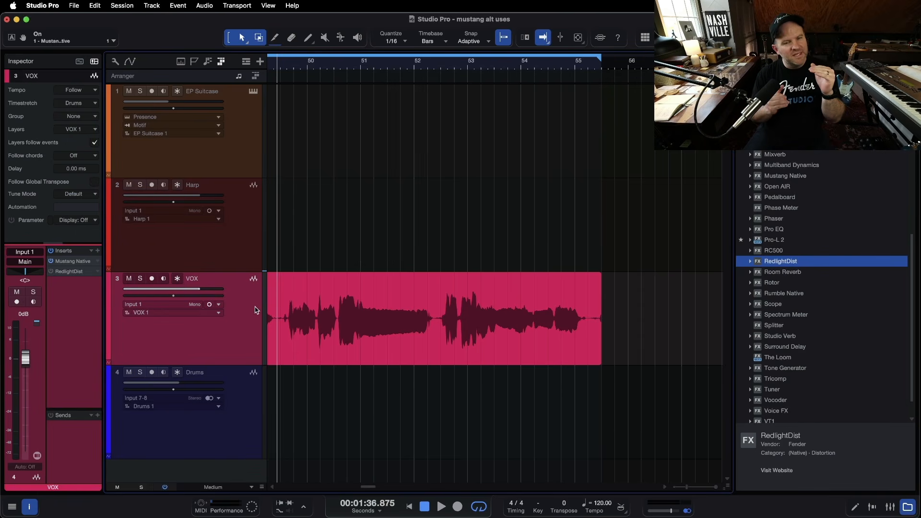
Step: Select the Drums clips with the loop range around them, save the song, and start auditioning them from bar 58
{"action": "scroll", "coordinate": [370, 316], "scroll_direction": "down", "scroll_amount": 4}
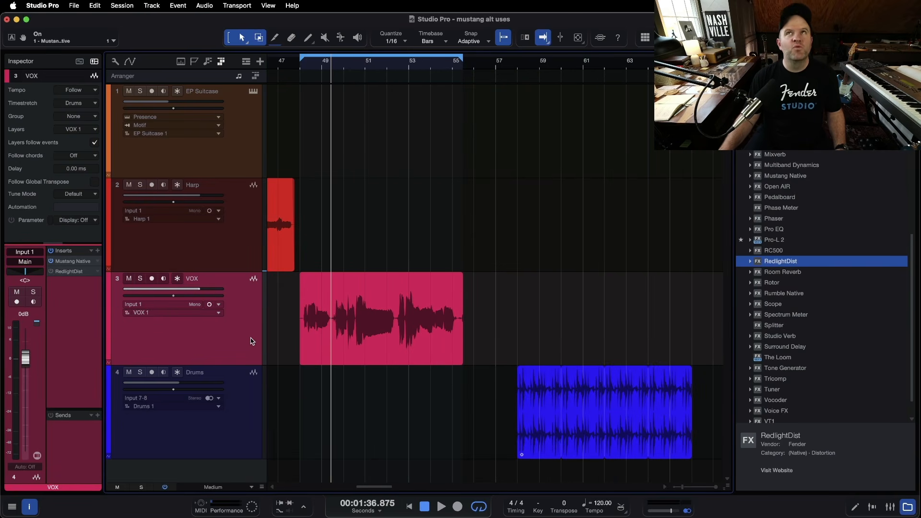
{"action": "left_click", "coordinate": [573, 441]}
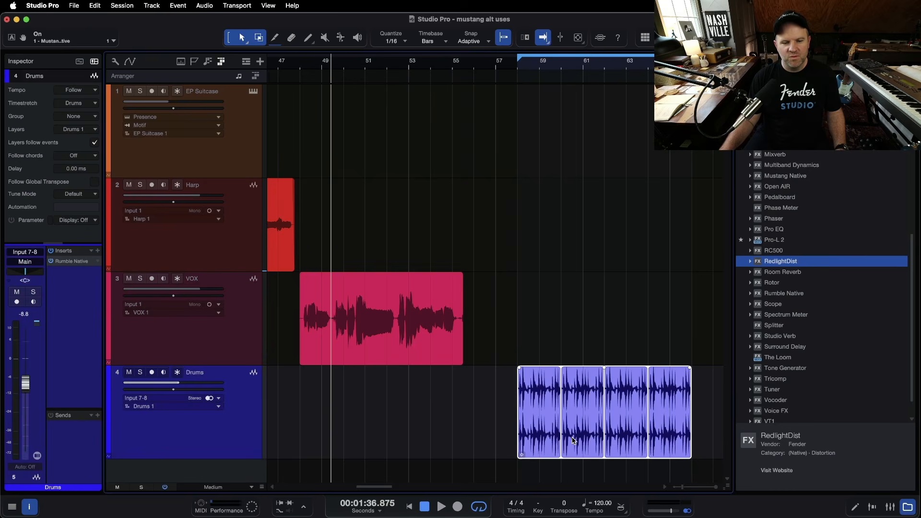
{"action": "left_click", "coordinate": [516, 63]}
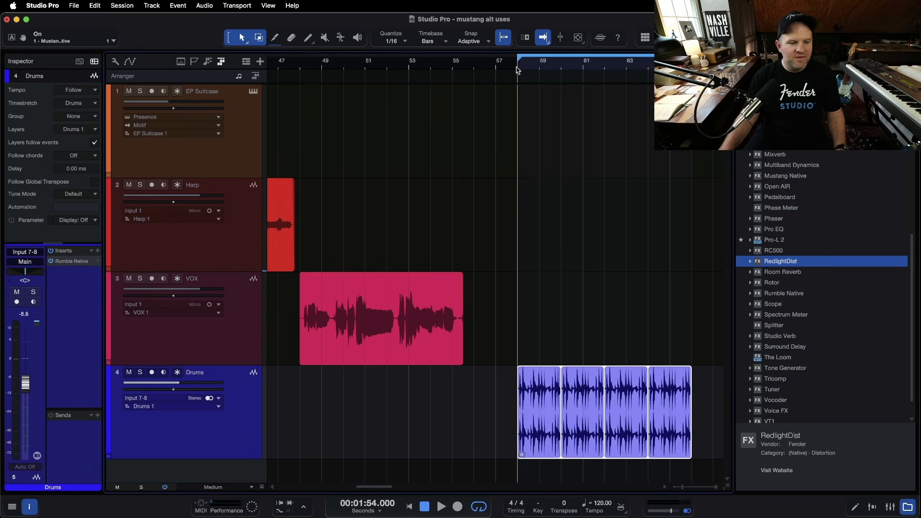
{"action": "key", "text": "super+s"}
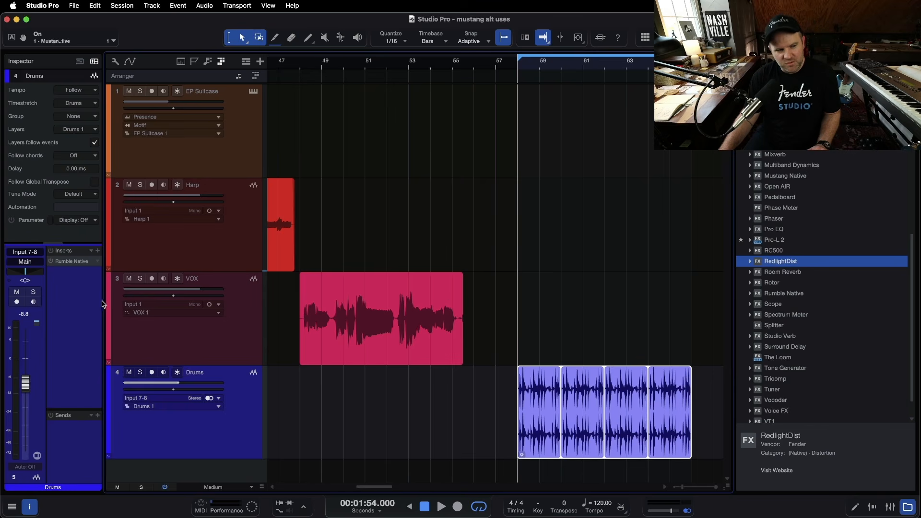
{"action": "key", "text": "z"}
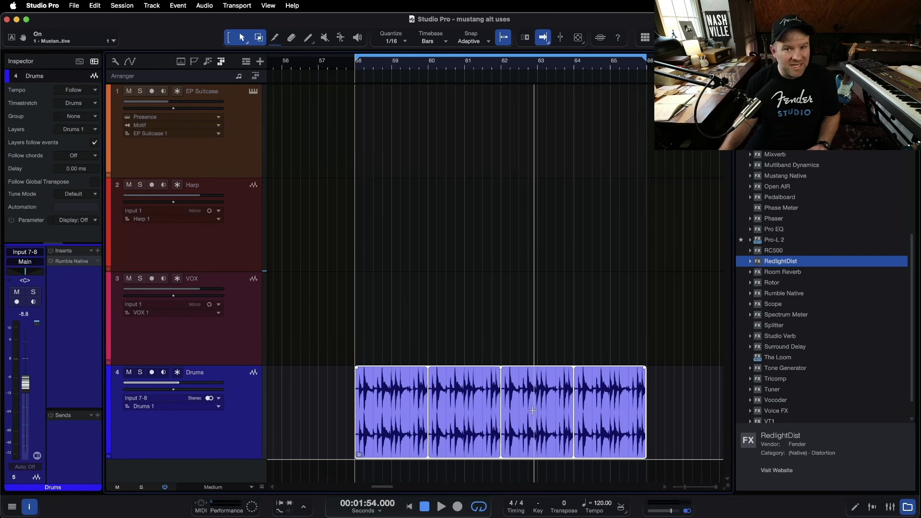
{"action": "key", "text": "space"}
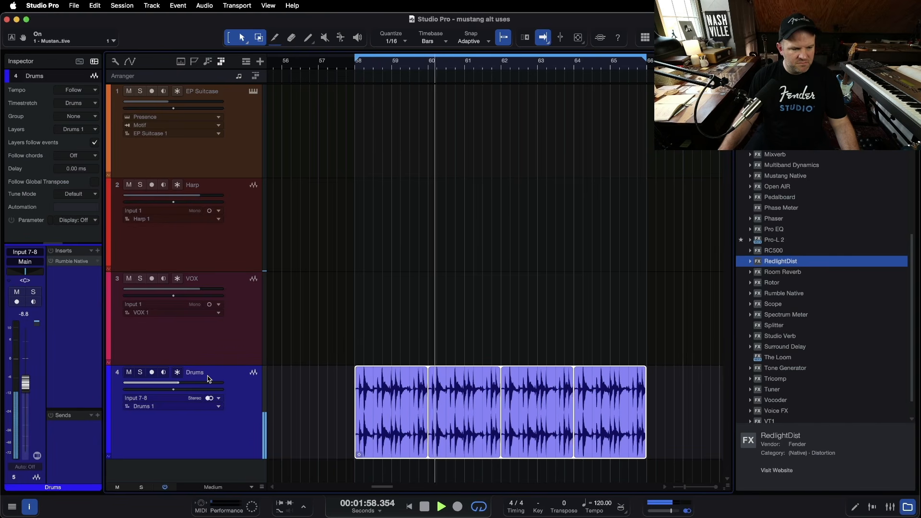
Step: Raise the Drums track volume to -5.0 dB and open Rumble Native's Super Bassman OD amplifier controls
{"action": "left_click_drag", "start_coordinate": [184, 384], "coordinate": [192, 384]}
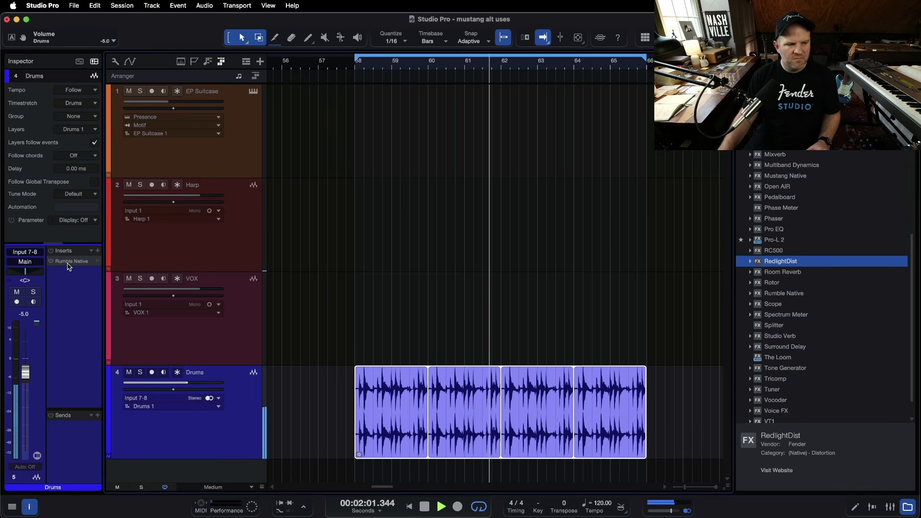
{"action": "left_click", "coordinate": [72, 261]}
{"action": "key", "text": "space"}
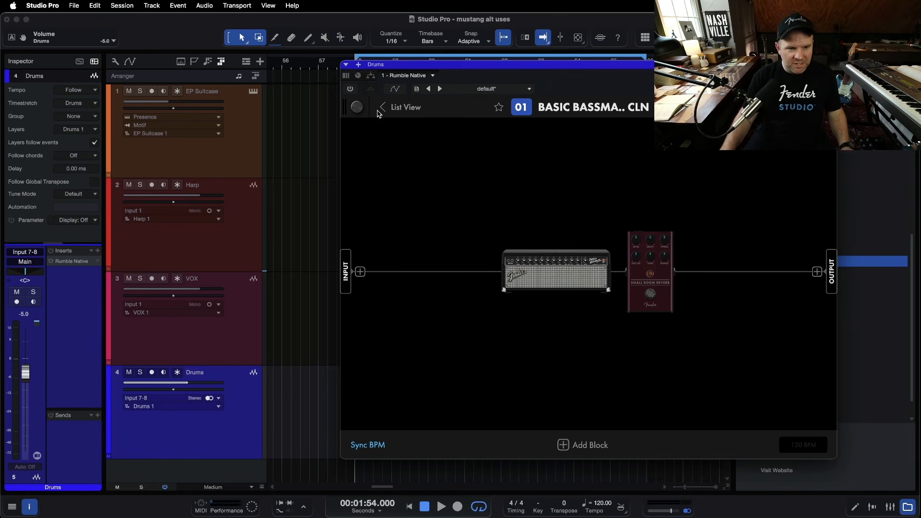
{"action": "left_click", "coordinate": [577, 261]}
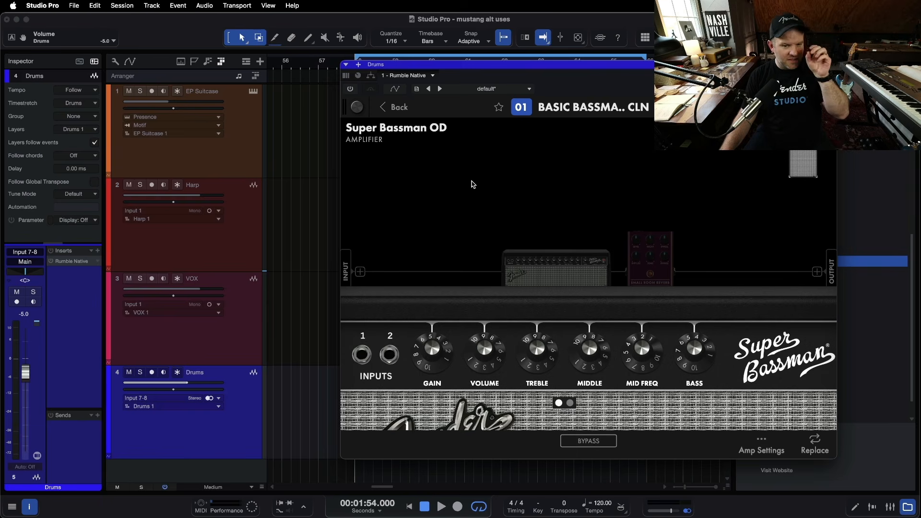
Step: Activate Rumble Native on Drums during playback and set the Super Bassman's Gain to 3.3
{"action": "key", "text": "space"}
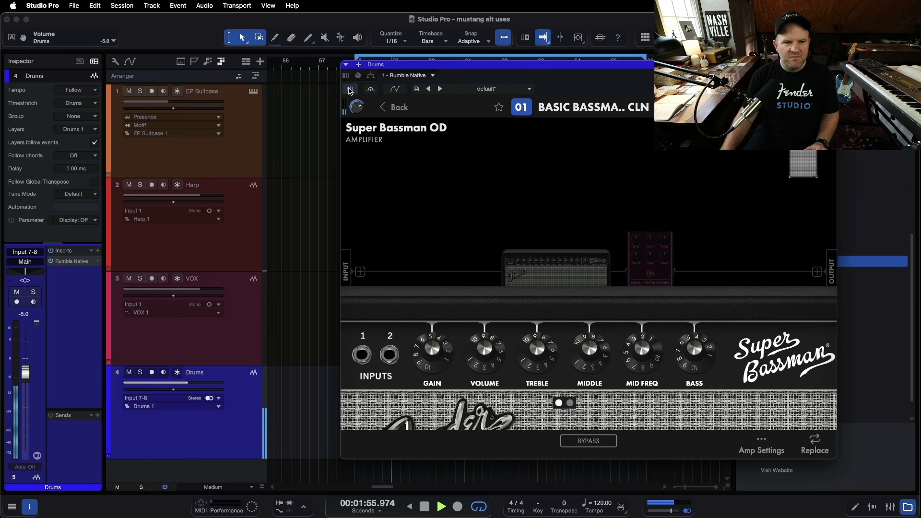
{"action": "left_click", "coordinate": [350, 90]}
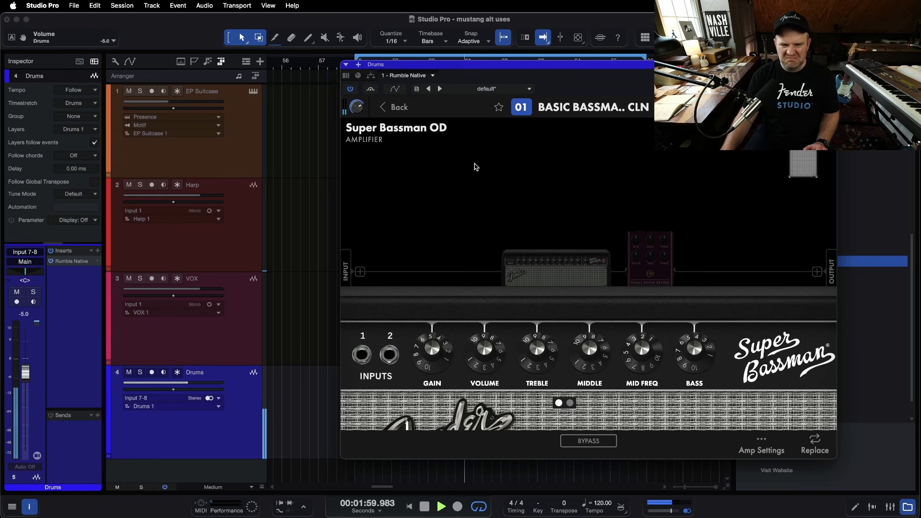
{"action": "left_click_drag", "start_coordinate": [432, 342], "coordinate": [431, 357]}
{"action": "key", "text": "space"}
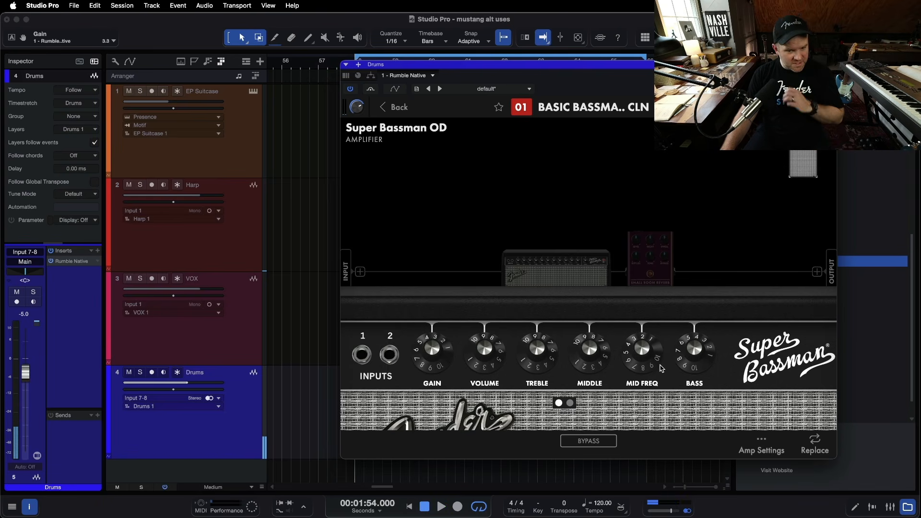
Step: Audition the Super Bassman's Mid Freq at 215.6 and 3253.5, and settle it at about 700
{"action": "left_click_drag", "start_coordinate": [635, 362], "coordinate": [621, 421]}
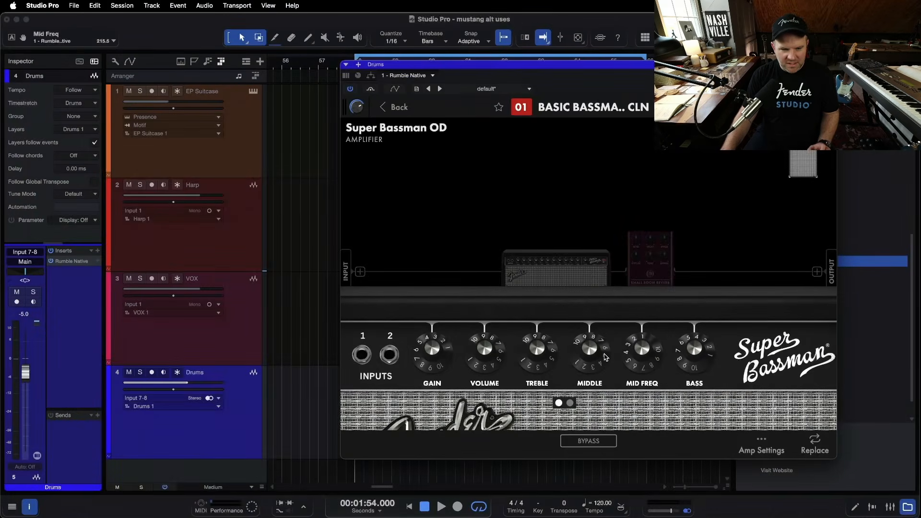
{"action": "key", "text": "space"}
{"action": "left_click_drag", "start_coordinate": [605, 357], "coordinate": [653, 255]}
{"action": "key", "text": "space"}
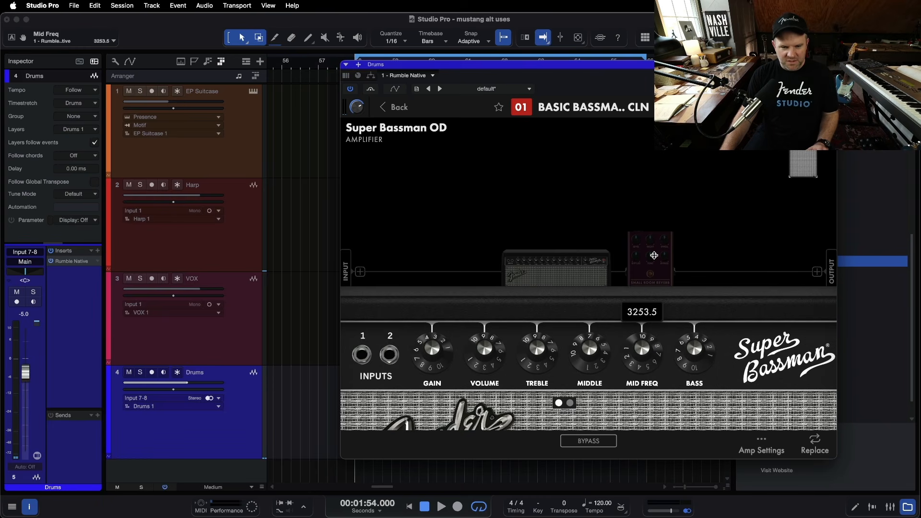
{"action": "key", "text": "space"}
{"action": "left_click_drag", "start_coordinate": [599, 349], "coordinate": [620, 453]}
{"action": "left_click_drag", "start_coordinate": [640, 377], "coordinate": [599, 325]}
{"action": "key", "text": "space"}
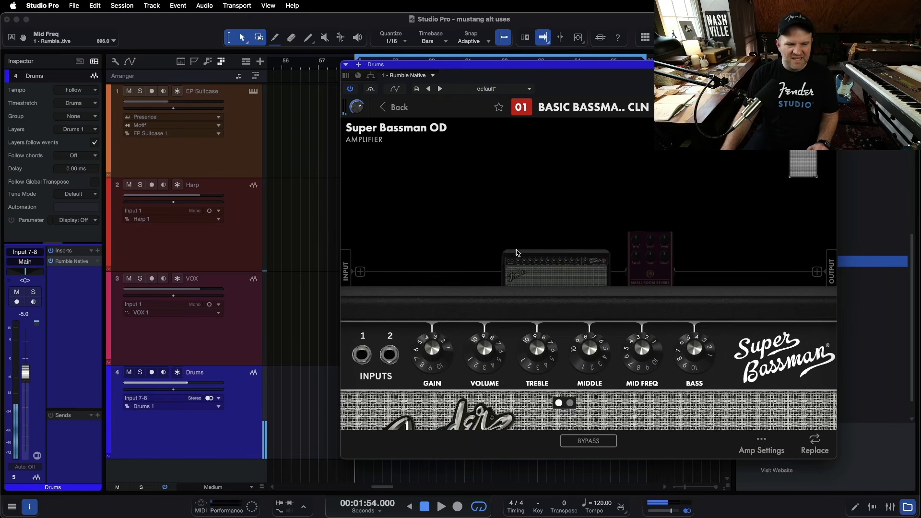
Step: Close the plug-in window, save the song, and duplicate the Drums track together with its clips
{"action": "left_click", "coordinate": [830, 64]}
{"action": "key", "text": "super+s"}
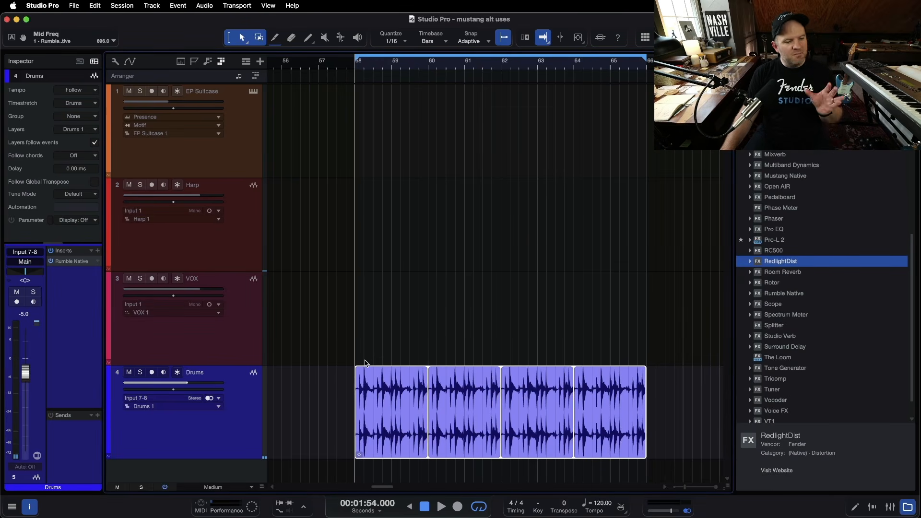
{"action": "key", "text": "shift+d"}
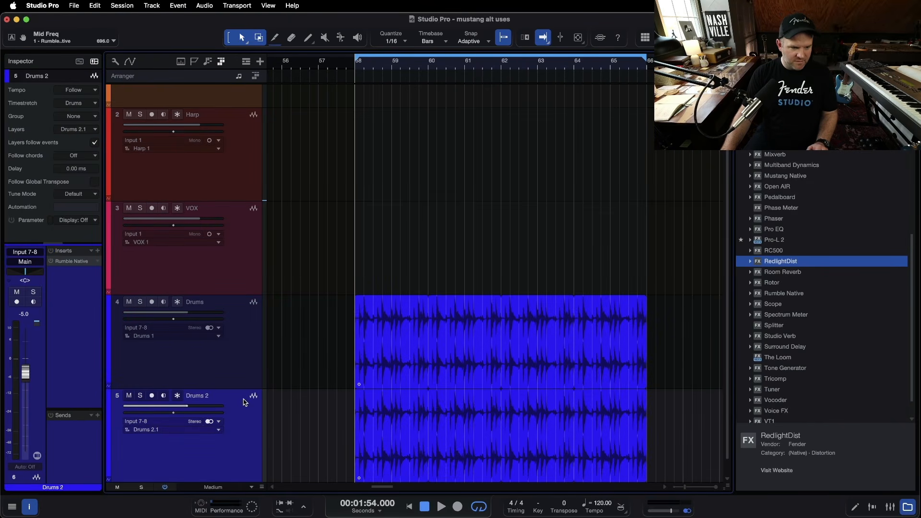
{"action": "scroll", "coordinate": [407, 417], "scroll_direction": "up", "scroll_amount": 3}
{"action": "scroll", "coordinate": [406, 417], "scroll_direction": "right", "scroll_amount": 1}
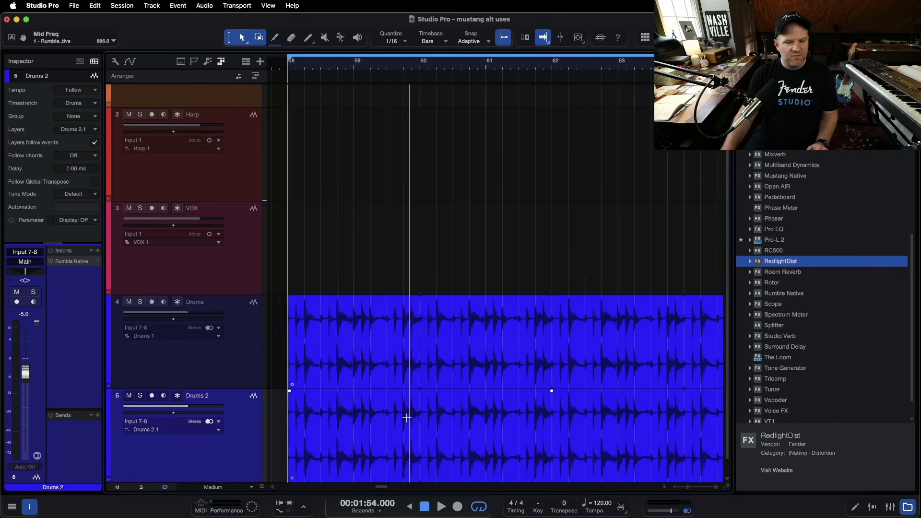
{"action": "scroll", "coordinate": [407, 417], "scroll_direction": "down", "scroll_amount": 3}
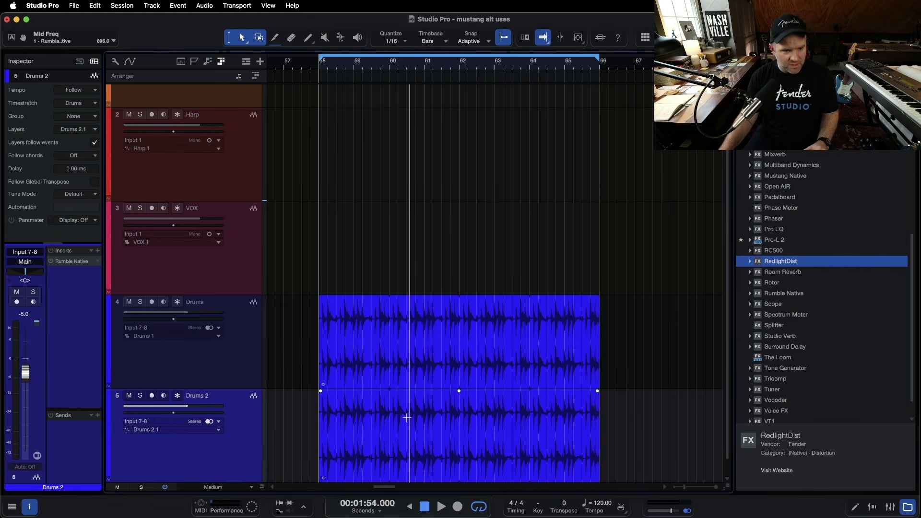
Step: Audition both drum tracks together, then inspect Rumble Native on Drums 2 and leave it deactivated
{"action": "key", "text": "space"}
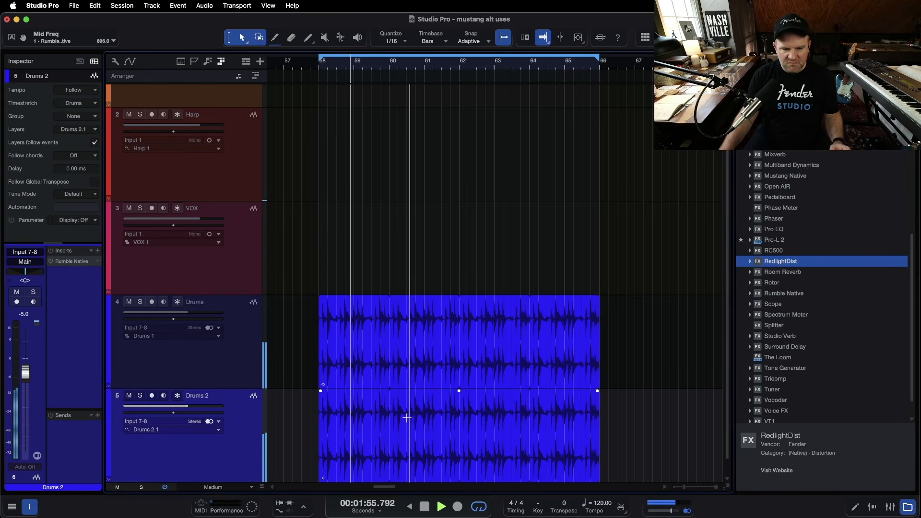
{"action": "mouse_move", "coordinate": [184, 408]}
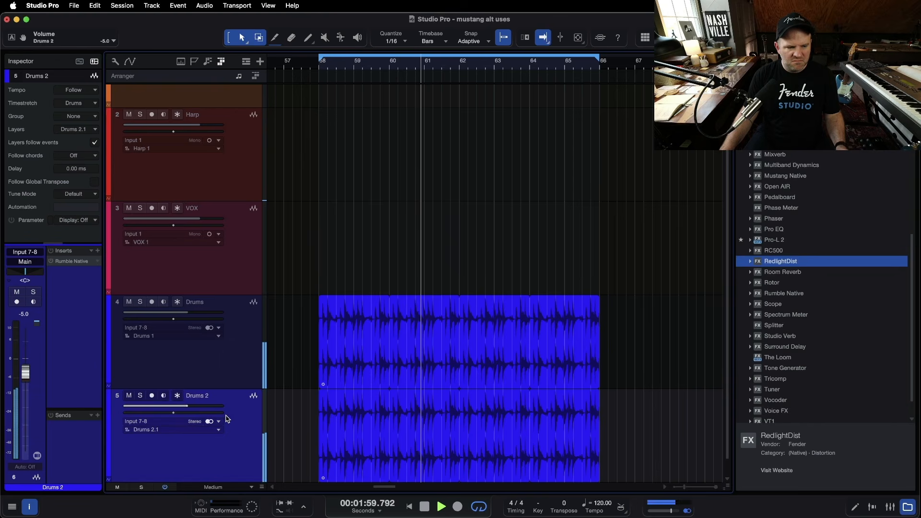
{"action": "key", "text": "space"}
{"action": "left_click", "coordinate": [67, 262]}
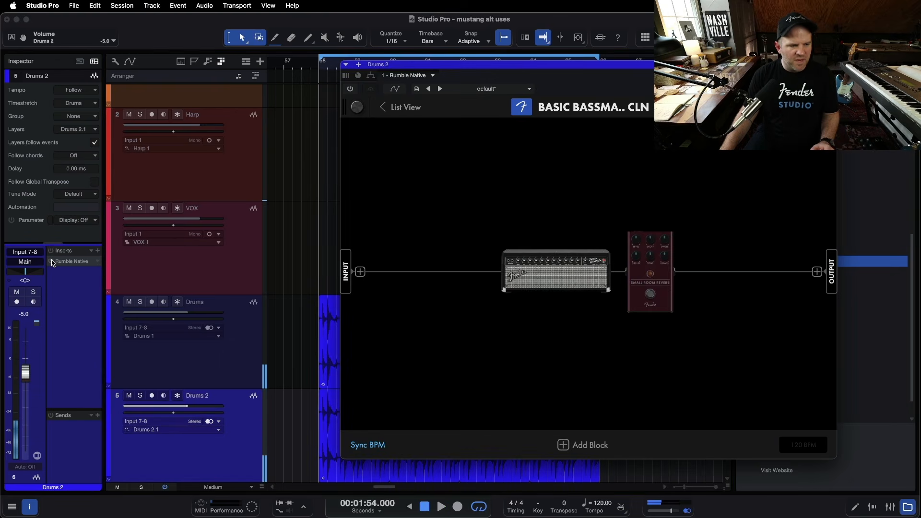
{"action": "left_click", "coordinate": [52, 261]}
{"action": "left_click", "coordinate": [66, 261]}
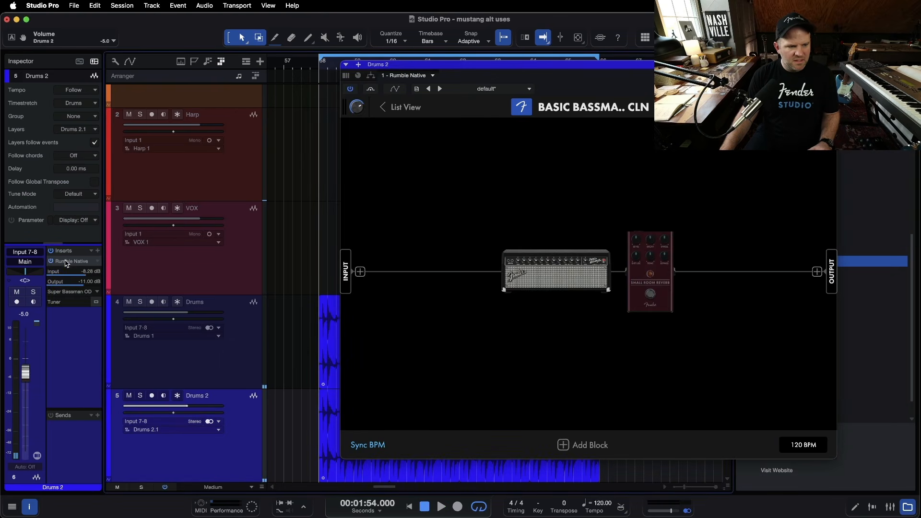
{"action": "left_click", "coordinate": [51, 262]}
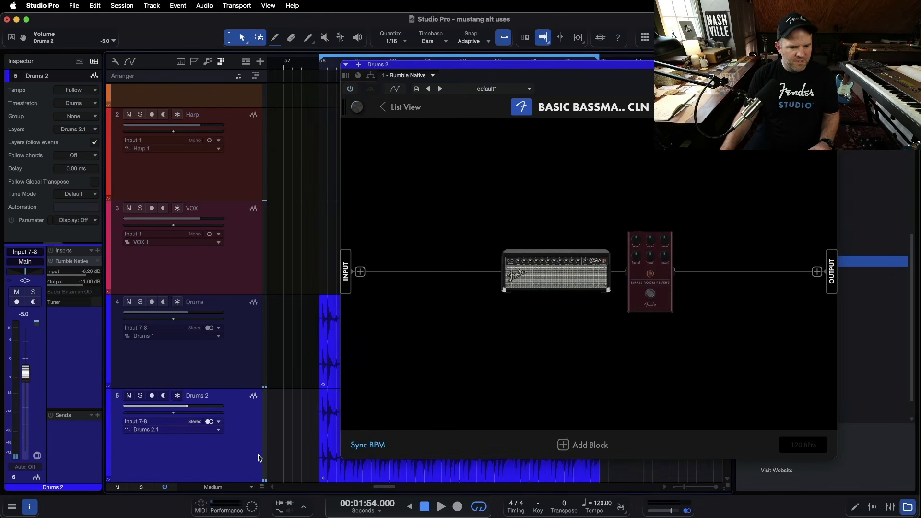
Step: Audition both drum tracks while lowering the Super Bassman's Treble on Drums and raising the Drums 2 volume to -3.3 dB
{"action": "left_click", "coordinate": [245, 369]}
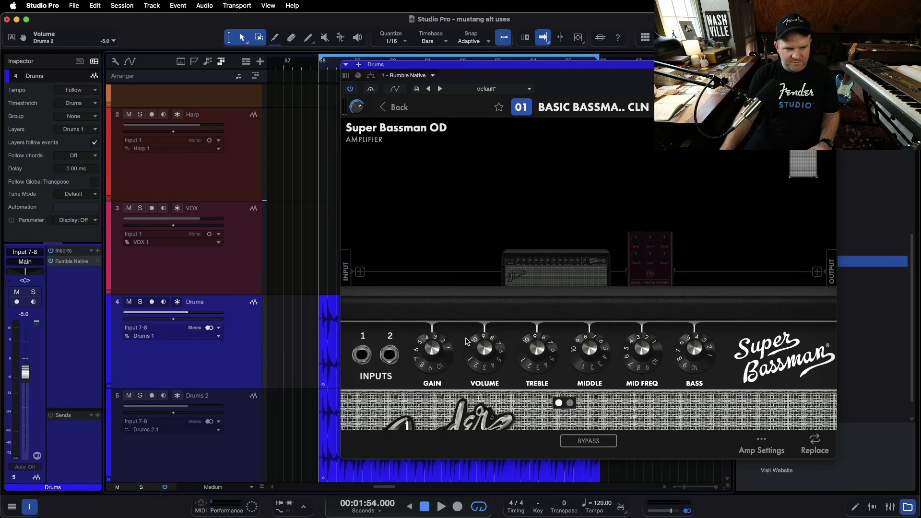
{"action": "key", "text": "space"}
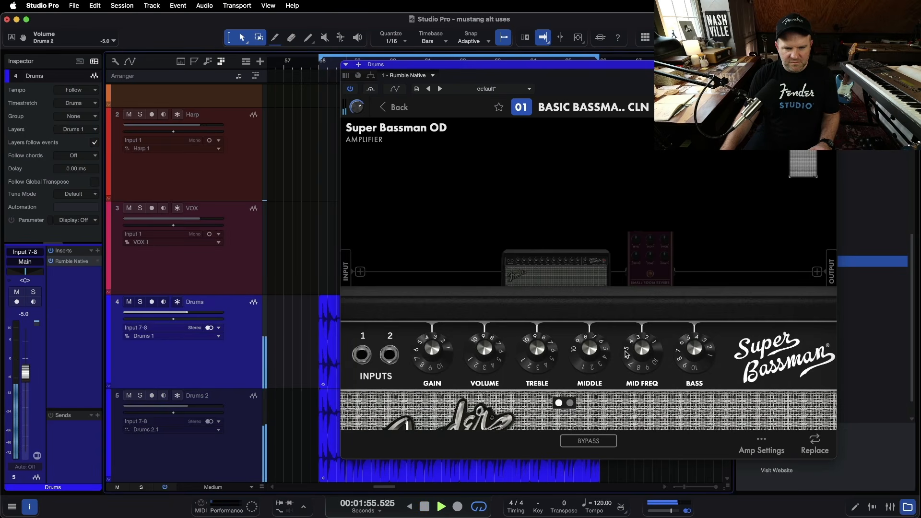
{"action": "left_click_drag", "start_coordinate": [542, 349], "coordinate": [533, 376]}
{"action": "left_click_drag", "start_coordinate": [189, 408], "coordinate": [192, 409]}
{"action": "key", "text": "space"}
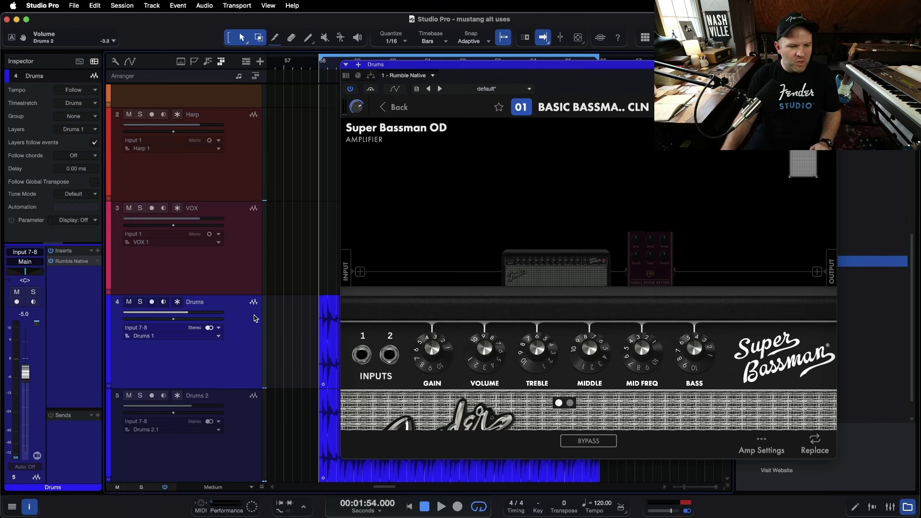
Step: Solo the processed Drums track and audition it on its own from bar 58
{"action": "left_click", "coordinate": [218, 337]}
{"action": "key", "text": "s"}
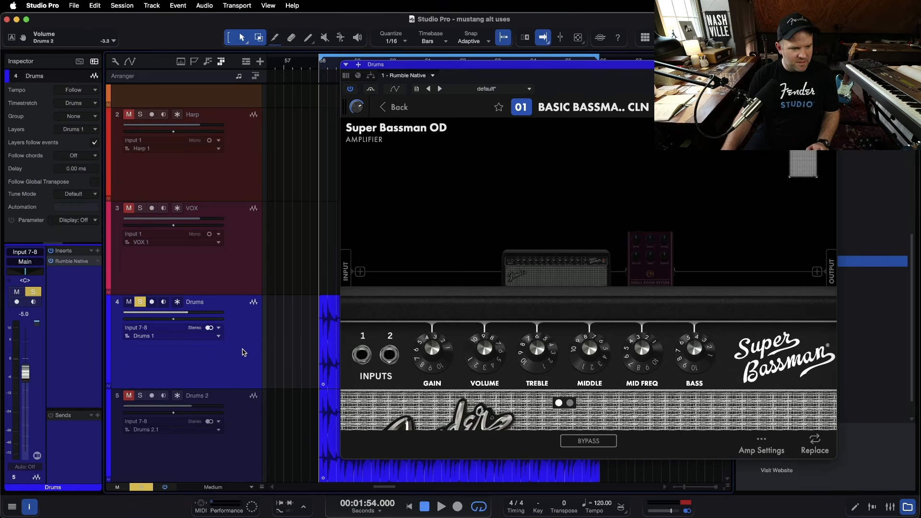
{"action": "key", "text": "space"}
{"action": "key", "text": "space"}
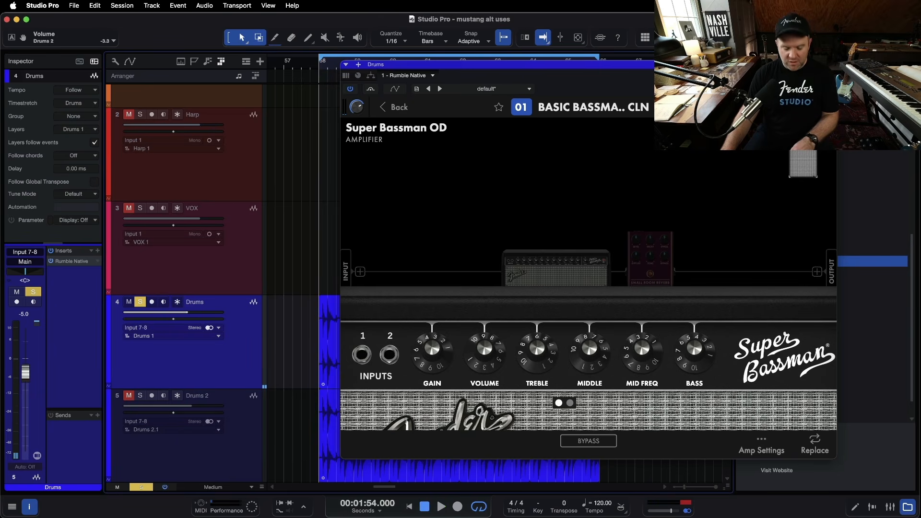
Step: Move the Rumble Native window aside and insert Pro EQ after Rumble Native on the Drums track
{"action": "key", "text": "F5"}
{"action": "left_click_drag", "start_coordinate": [633, 69], "coordinate": [394, 72]}
{"action": "key", "text": "F5"}
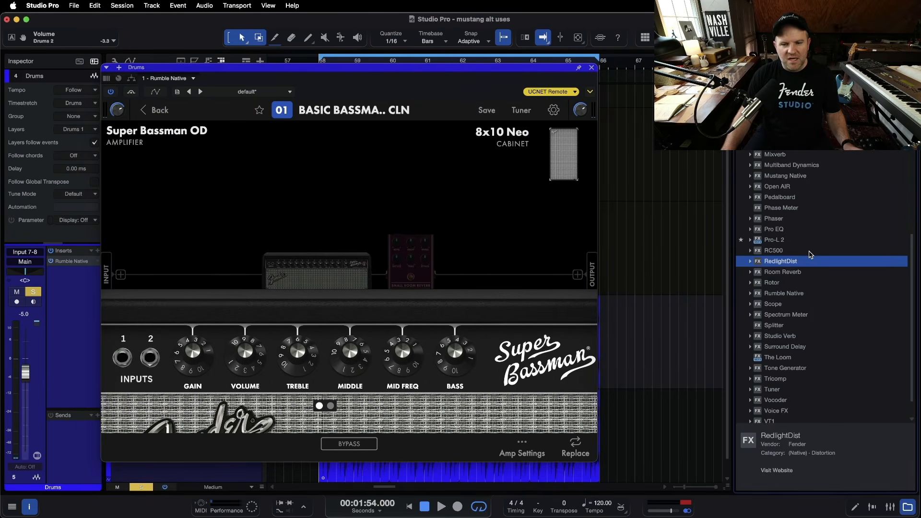
{"action": "scroll", "coordinate": [792, 358], "scroll_direction": "down", "scroll_amount": 2}
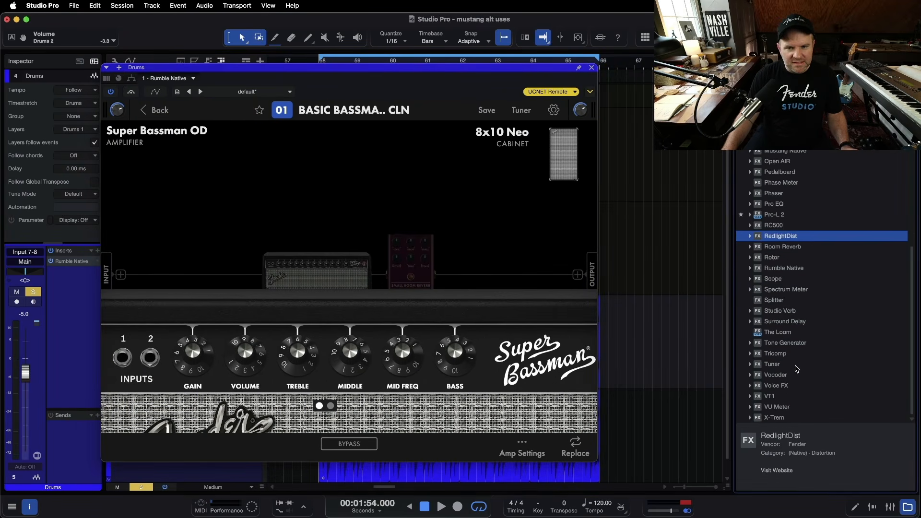
{"action": "scroll", "coordinate": [796, 368], "scroll_direction": "up", "scroll_amount": 5}
{"action": "left_click_drag", "start_coordinate": [780, 318], "coordinate": [263, 83]}
Step: Enable the low cut in Pro EQ, set its frequency to 139 Hz, and audition the filtered Drums track
{"action": "left_click", "coordinate": [126, 376]}
{"action": "mouse_move", "coordinate": [146, 398]}
{"action": "left_mouse_down"}
{"action": "mouse_move", "coordinate": [148, 372]}
{"action": "mouse_move", "coordinate": [150, 416]}
{"action": "left_mouse_up"}
{"action": "key", "text": "space"}
{"action": "key", "text": "space"}
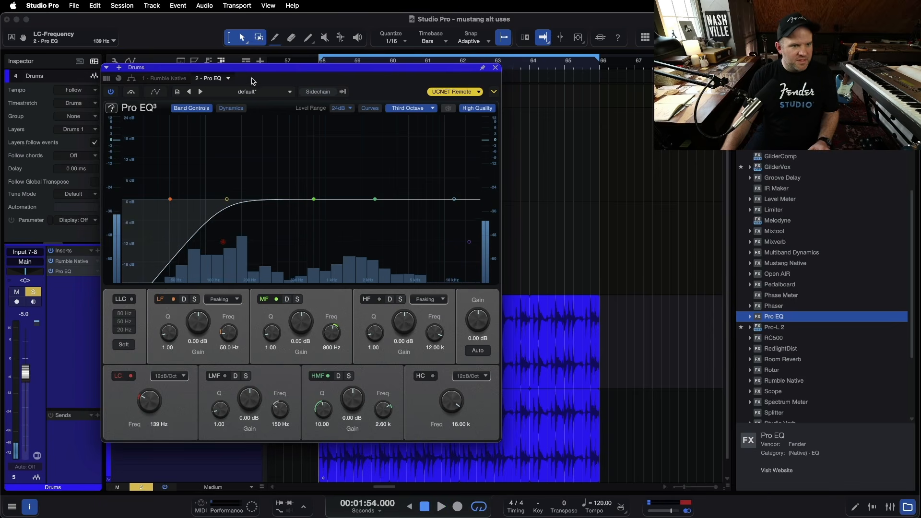
Step: Solo Drums 2 as well and, during playback, cut Pro EQ's HMF band by 6.72 dB at 1.57 kHz with a Q of 4.60
{"action": "left_click_drag", "start_coordinate": [250, 84], "coordinate": [346, 67]}
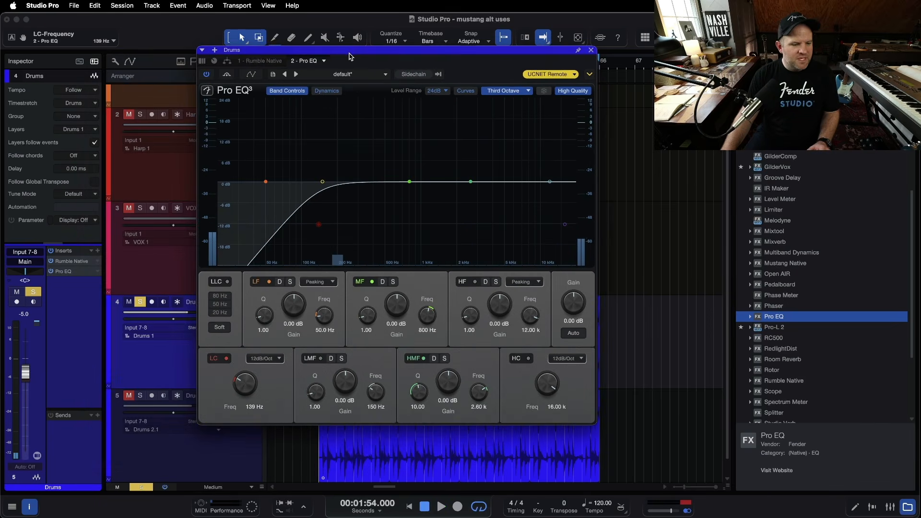
{"action": "left_click", "coordinate": [140, 396]}
{"action": "key", "text": "space"}
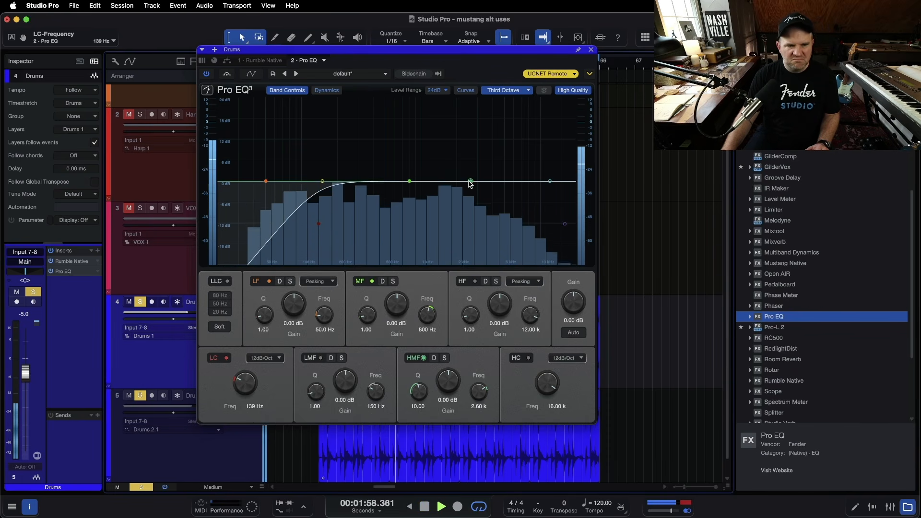
{"action": "left_click_drag", "start_coordinate": [471, 182], "coordinate": [440, 193]}
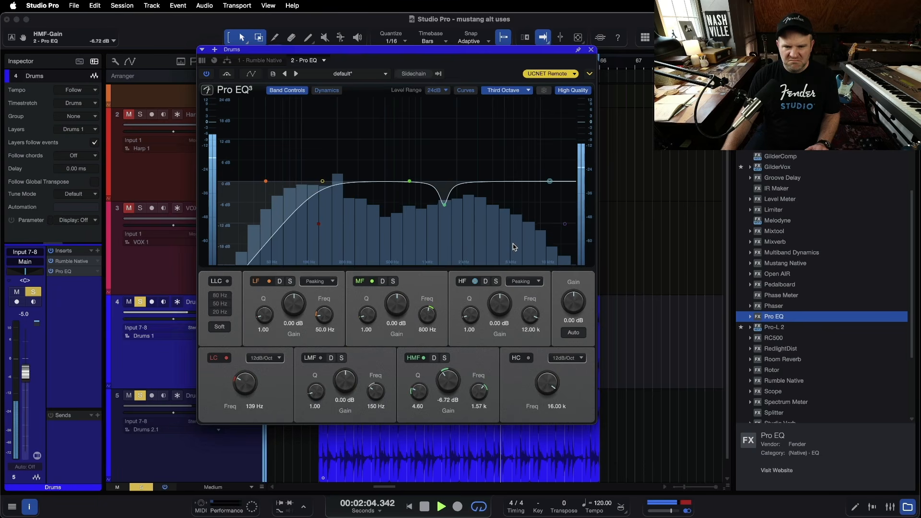
Step: Compare Drums 2 alone with the combined drum tracks by switching the Drums solo off and on
{"action": "left_click", "coordinate": [139, 302]}
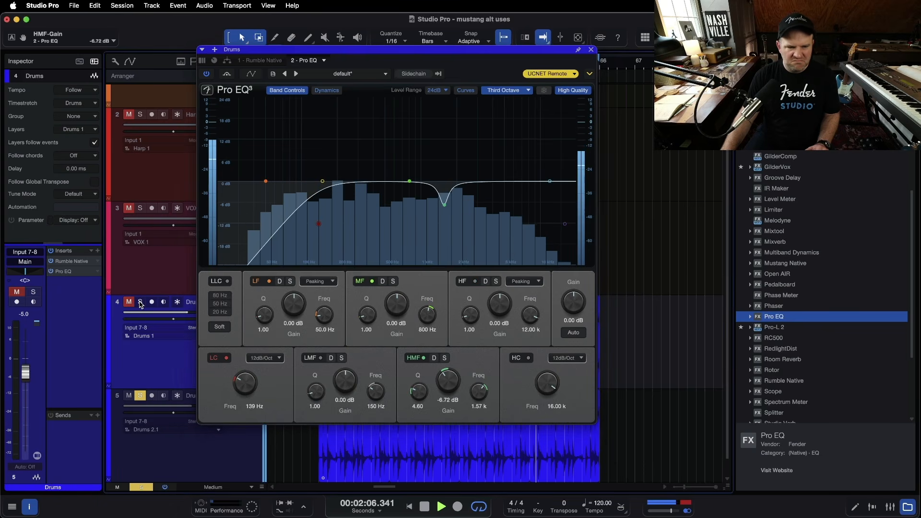
{"action": "left_click", "coordinate": [140, 302]}
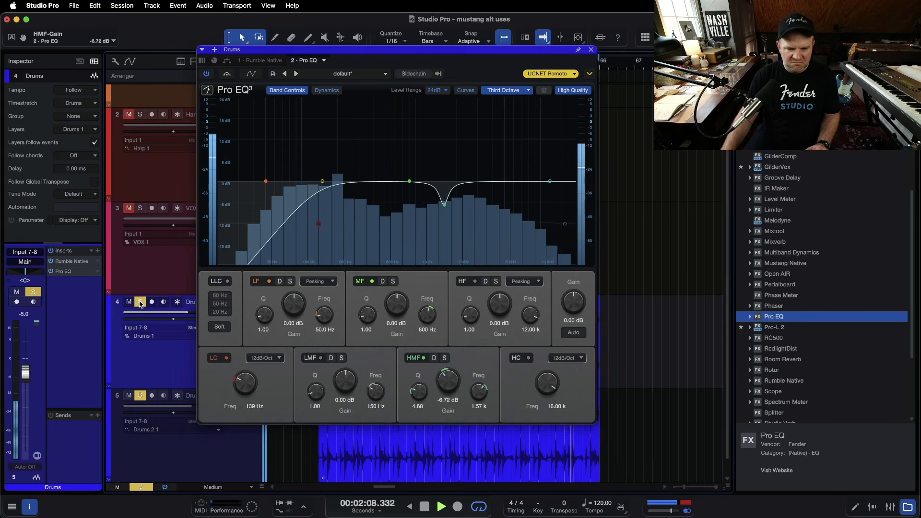
{"action": "key", "text": "space"}
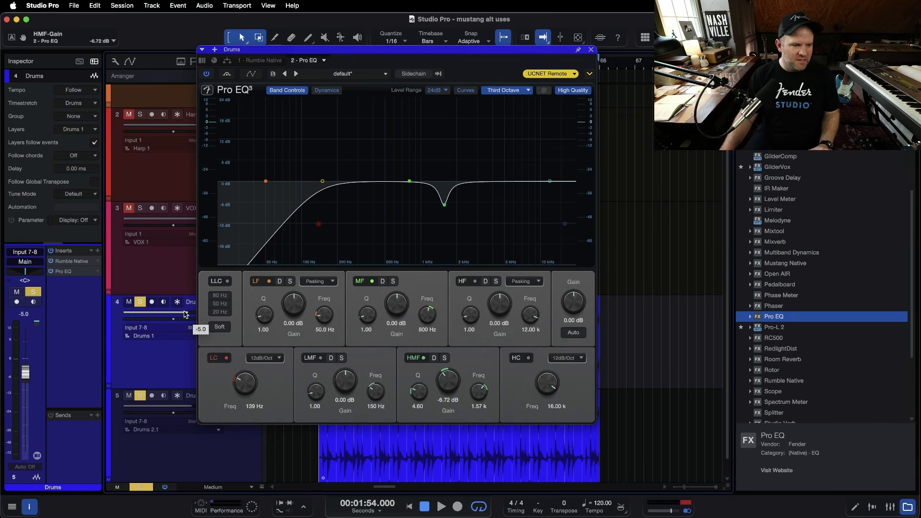
Step: Lower the Drums track volume to -10.0 dB and audition the parallel blend with and without that processed track
{"action": "key", "text": "space"}
{"action": "left_click_drag", "start_coordinate": [186, 314], "coordinate": [173, 315]}
{"action": "left_click", "coordinate": [129, 302]}
{"action": "left_click", "coordinate": [140, 302]}
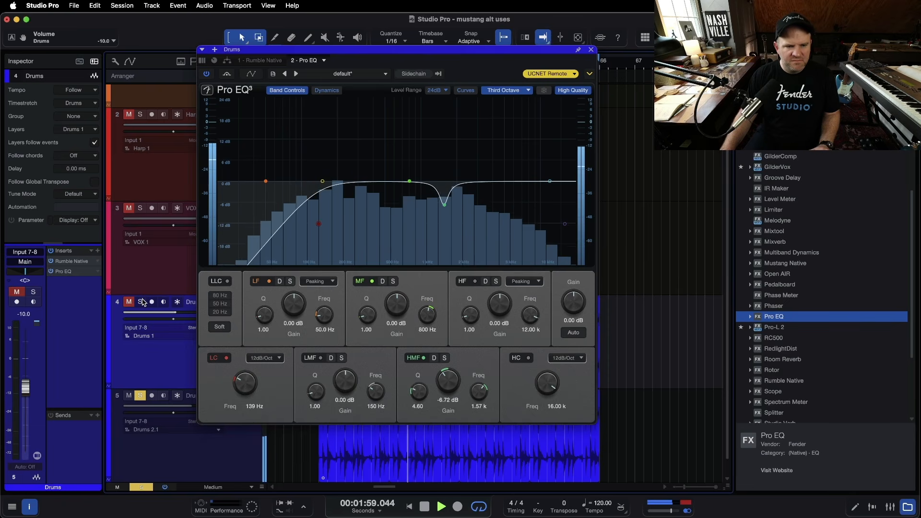
{"action": "left_click", "coordinate": [140, 302]}
{"action": "left_click", "coordinate": [128, 302]}
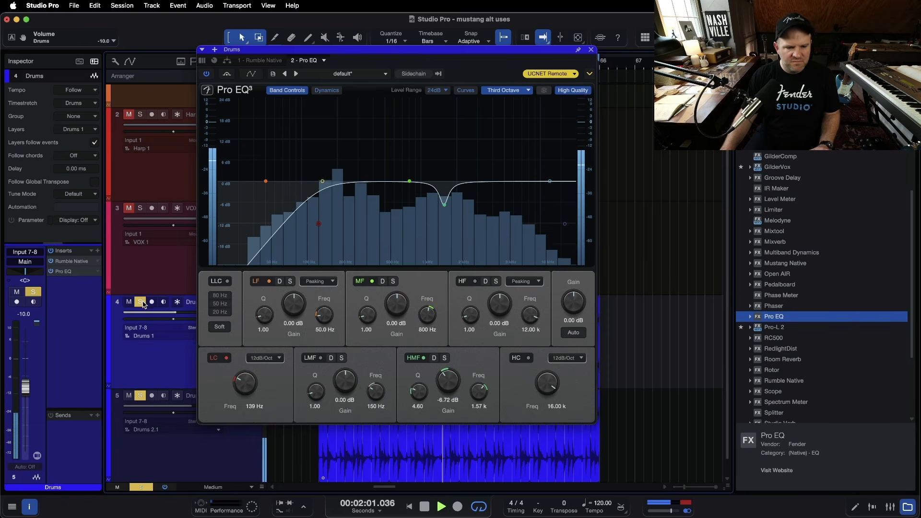
{"action": "key", "text": "space"}
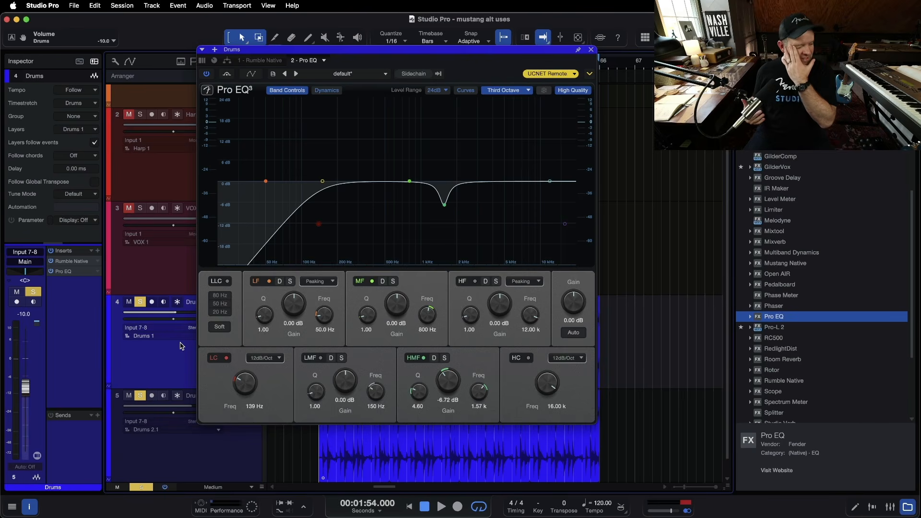
Step: Play the dry Drums 2 track alone, bringing the processed Drums track back in during playback to hear the parallel blend
{"action": "left_click", "coordinate": [142, 303]}
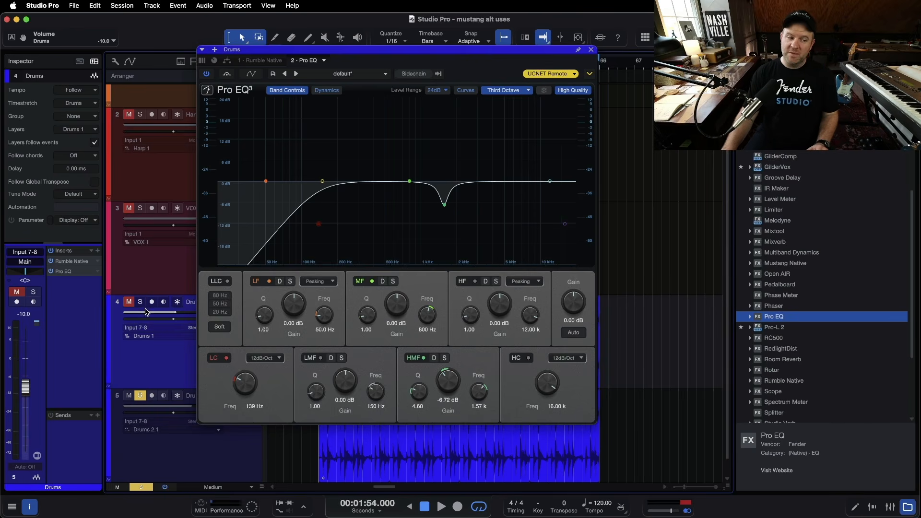
{"action": "key", "text": "space"}
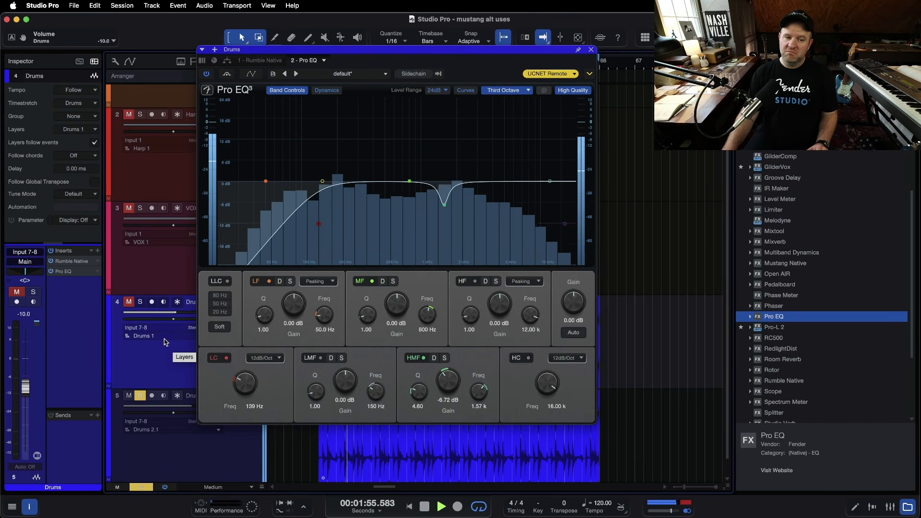
{"action": "left_click", "coordinate": [139, 303]}
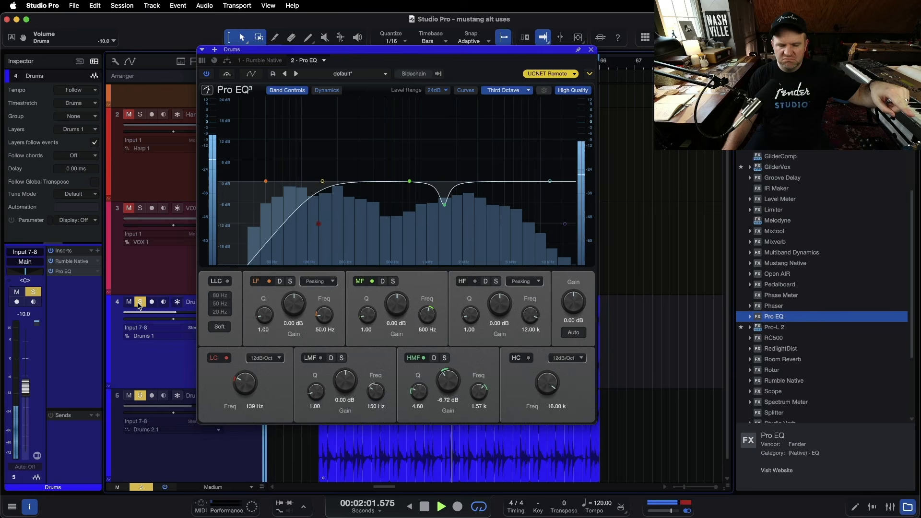
{"action": "key", "text": "space"}
Step: Isolate the Drums track, enable Pro EQ's high cut at 3.50 kHz during playback, and audition the result with Drums 2 soloed again
{"action": "left_click", "coordinate": [139, 305]}
{"action": "left_click", "coordinate": [140, 302]}
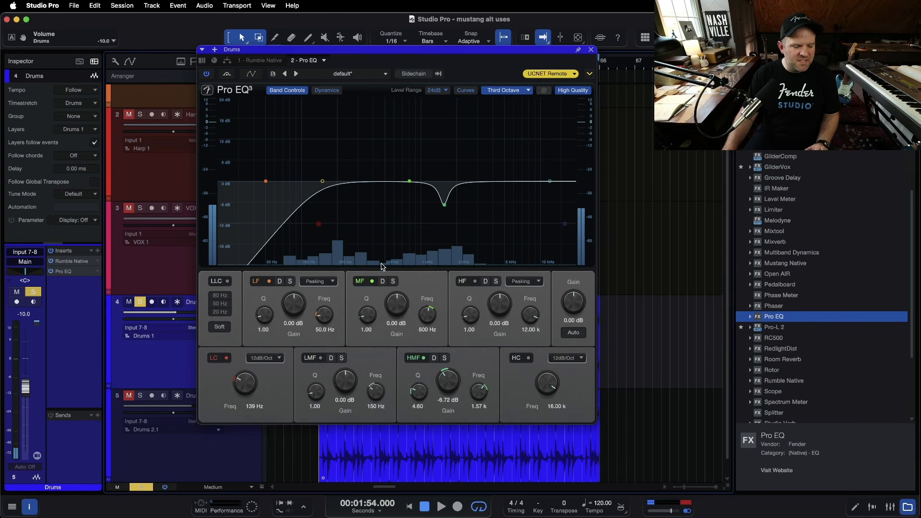
{"action": "left_click", "coordinate": [528, 358]}
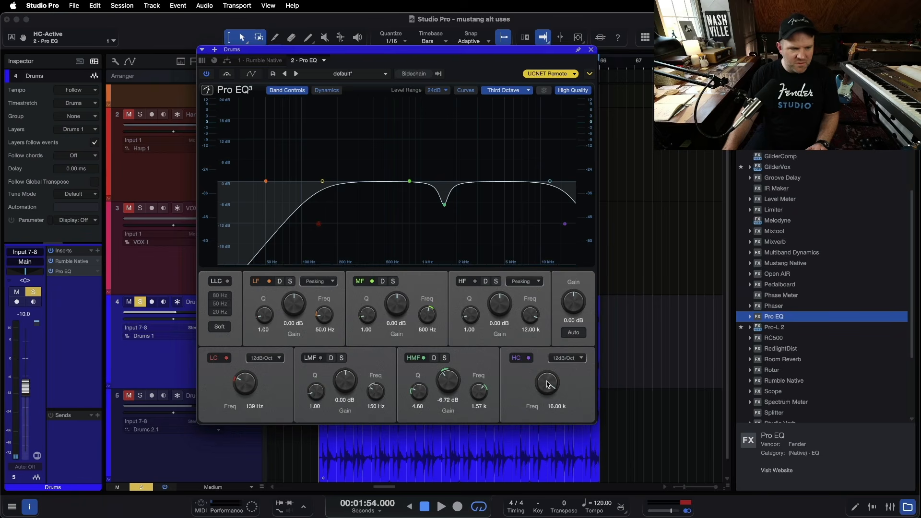
{"action": "key", "text": "space"}
{"action": "left_click_drag", "start_coordinate": [546, 383], "coordinate": [544, 392]}
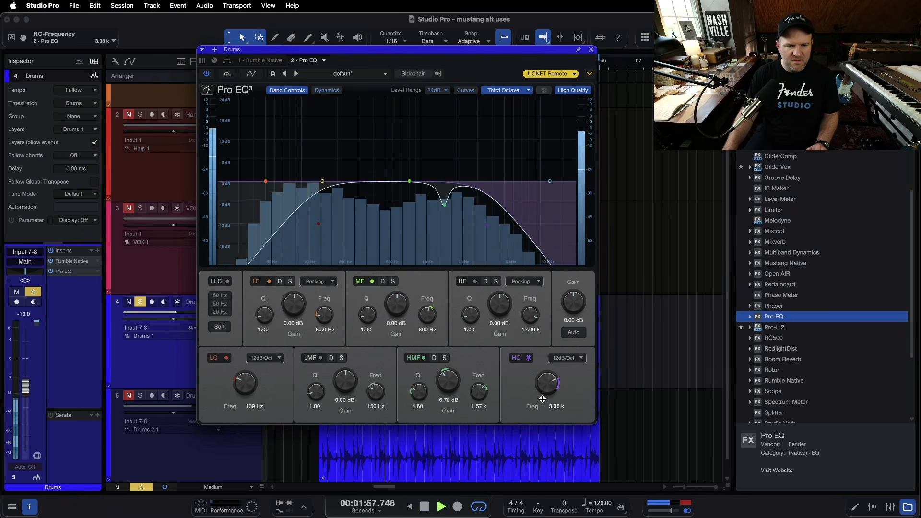
{"action": "left_click_drag", "start_coordinate": [543, 399], "coordinate": [543, 397]}
{"action": "left_click", "coordinate": [141, 396]}
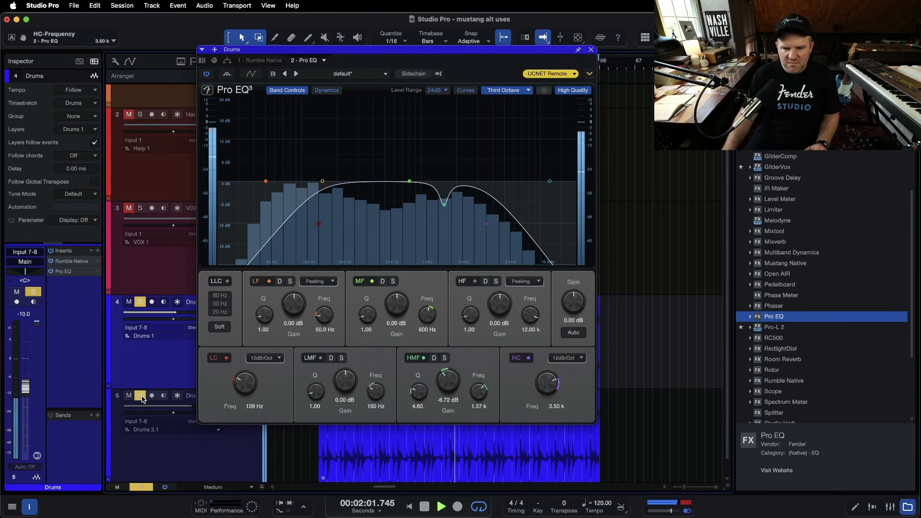
{"action": "key", "text": "space"}
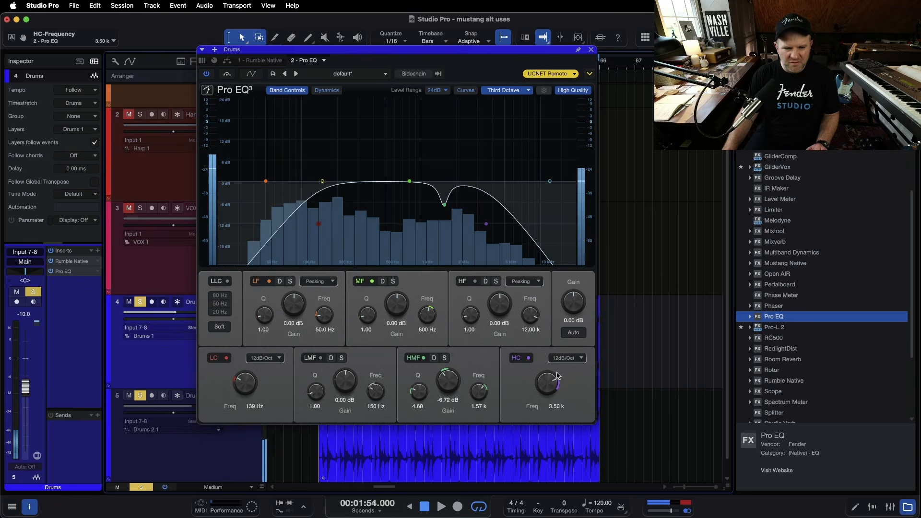
Step: Set Pro EQ's high-cut frequency to 13.94 kHz and close the plug-in window to return to the arrangement
{"action": "left_click_drag", "start_coordinate": [552, 377], "coordinate": [551, 360]}
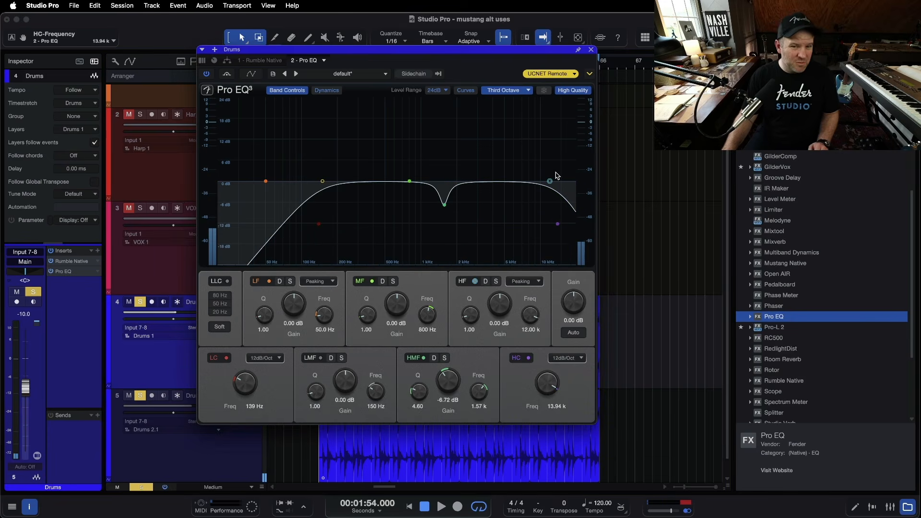
{"action": "left_click", "coordinate": [590, 50]}
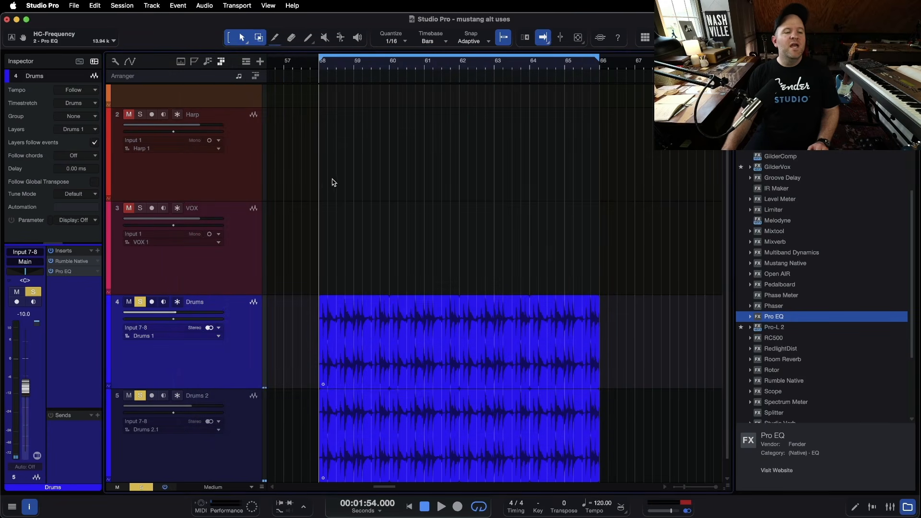
{"action": "scroll", "coordinate": [301, 201], "scroll_direction": "down", "scroll_amount": 4}
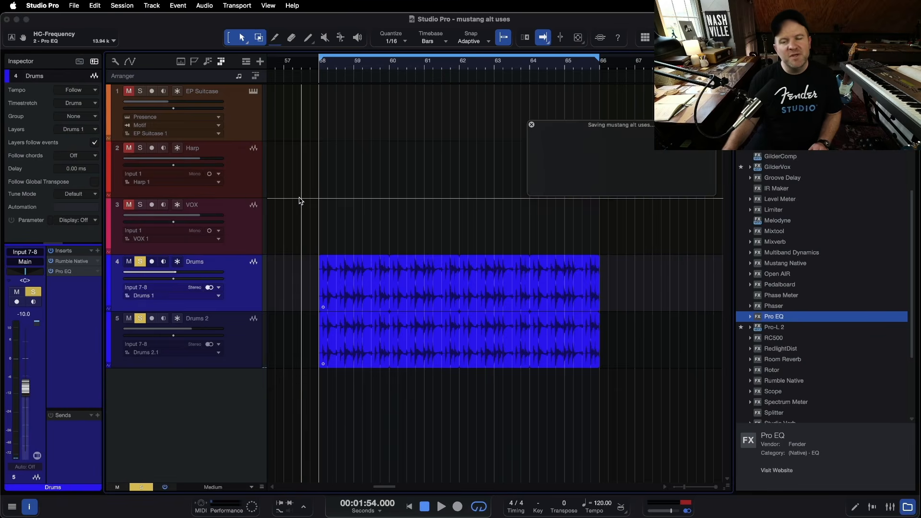